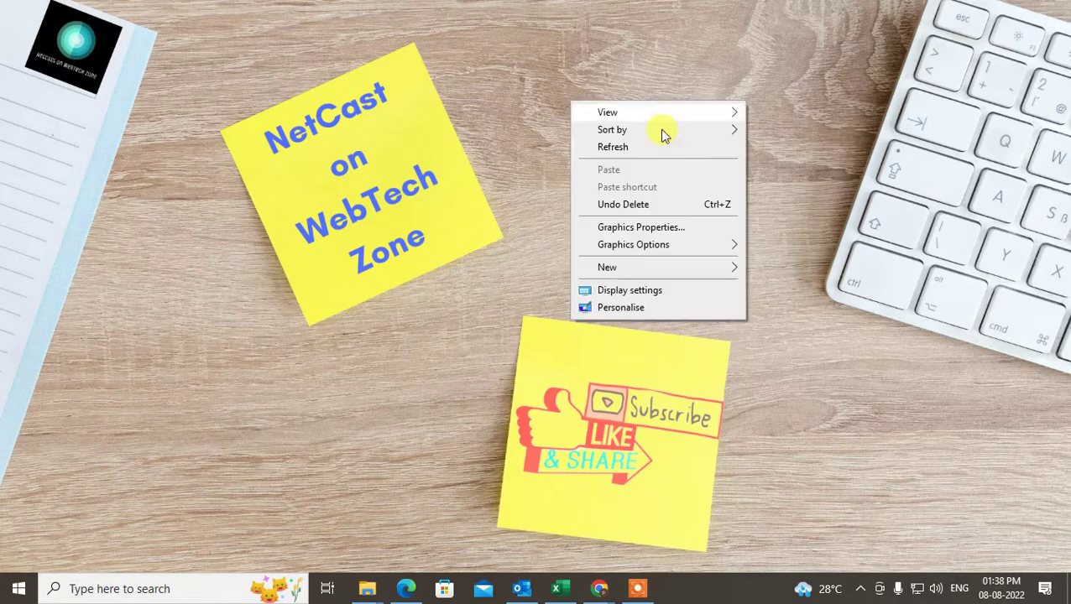
Refresh the desktop and launch Outlook from the taskbar to the Inbox
{"action": "left_click", "coordinate": [662, 145]}
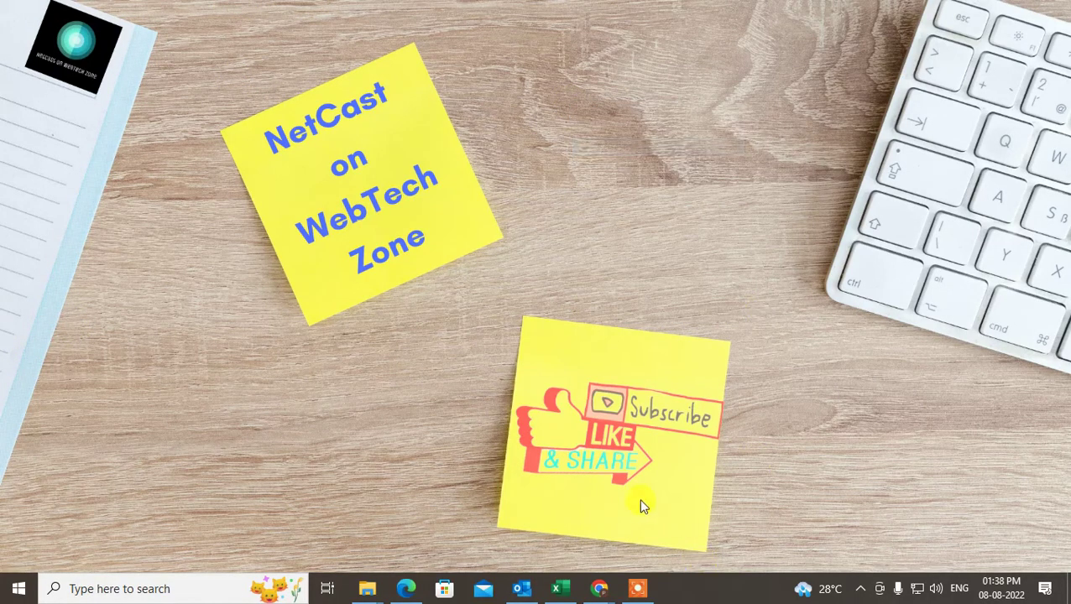
{"action": "left_click", "coordinate": [516, 590]}
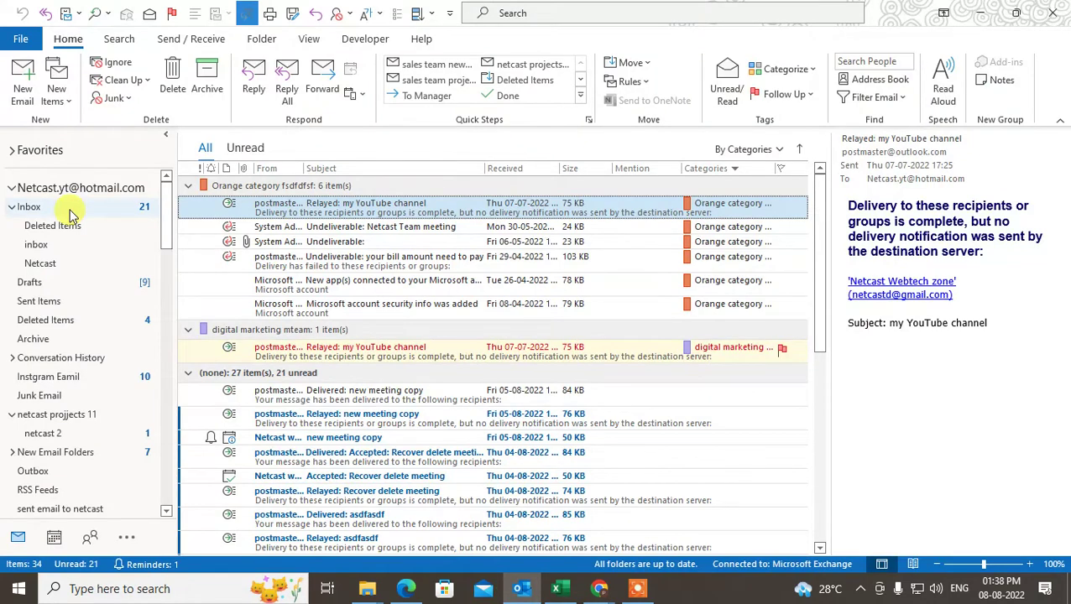
Start a new email and give its body a light-blue page colour
{"action": "left_click", "coordinate": [23, 84]}
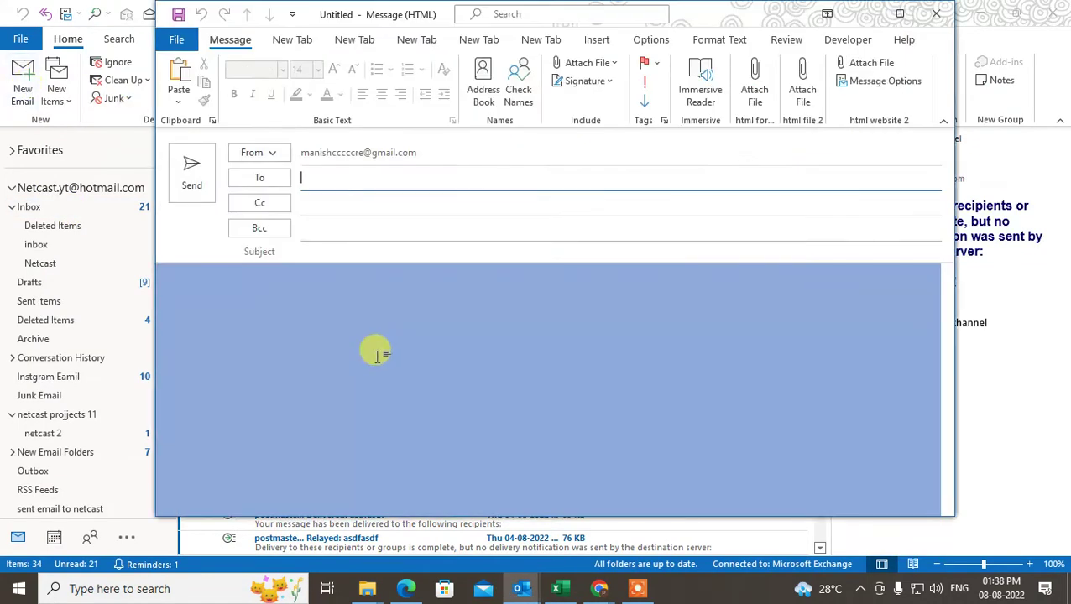
{"action": "left_click", "coordinate": [377, 353]}
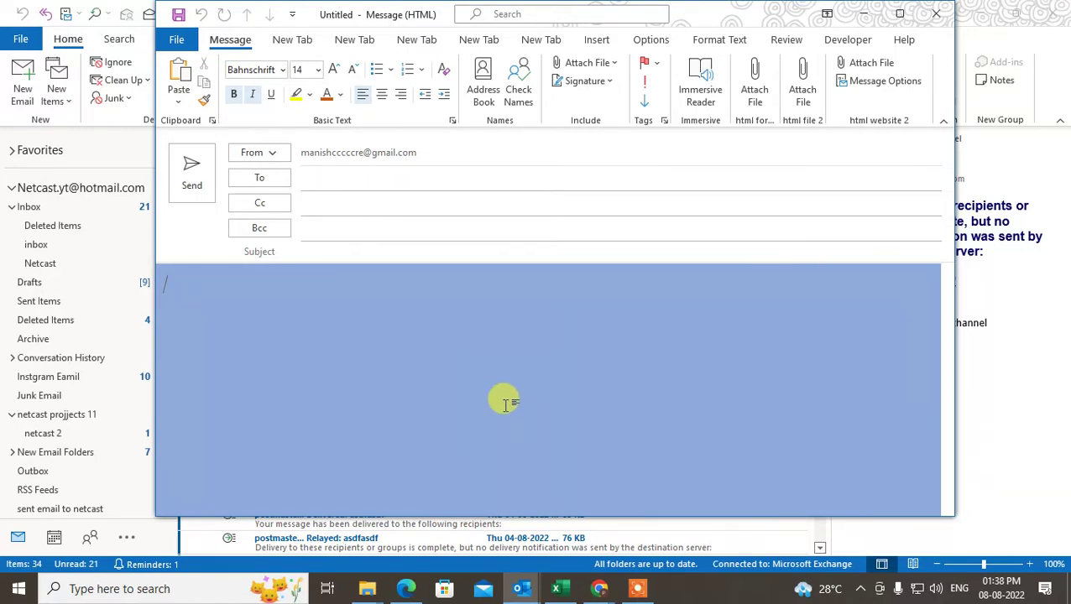
{"action": "left_click", "coordinate": [650, 39]}
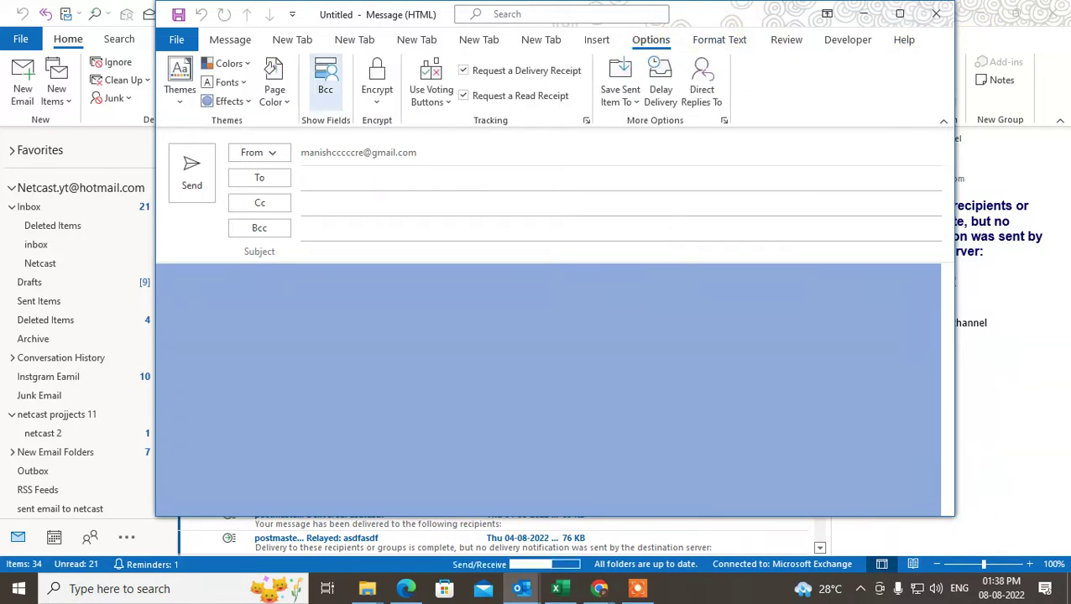
{"action": "left_click_drag", "start_coordinate": [715, 12], "coordinate": [663, 38]}
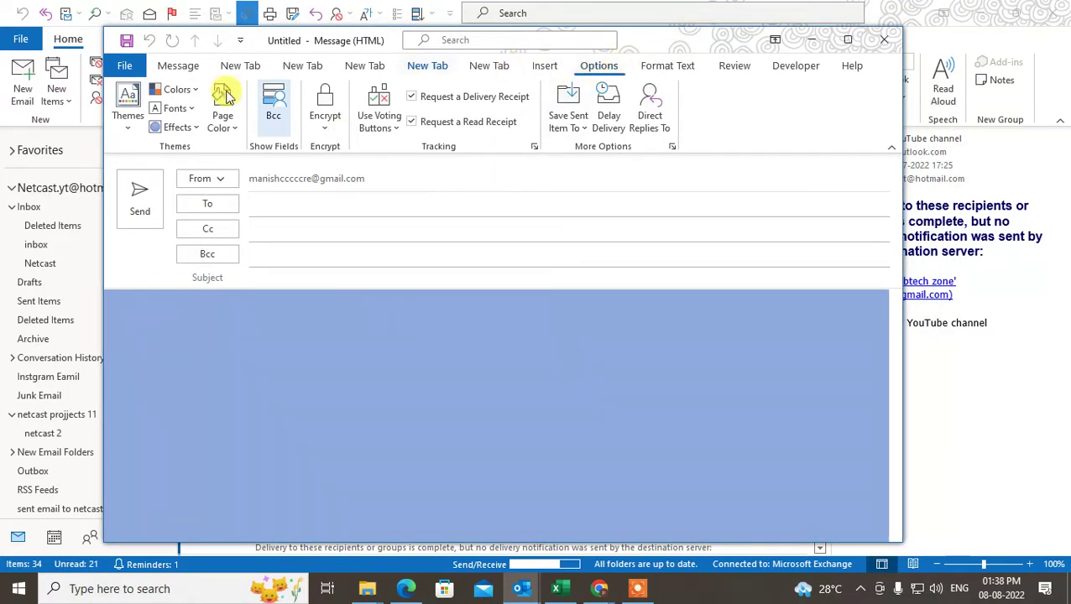
{"action": "left_click", "coordinate": [222, 128]}
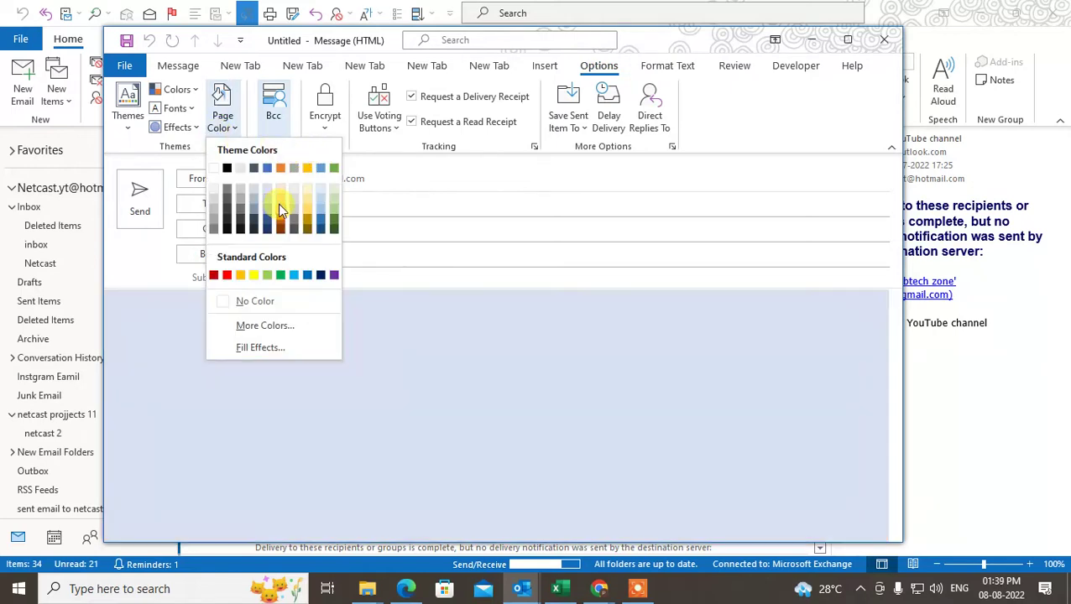
{"action": "left_click", "coordinate": [265, 208]}
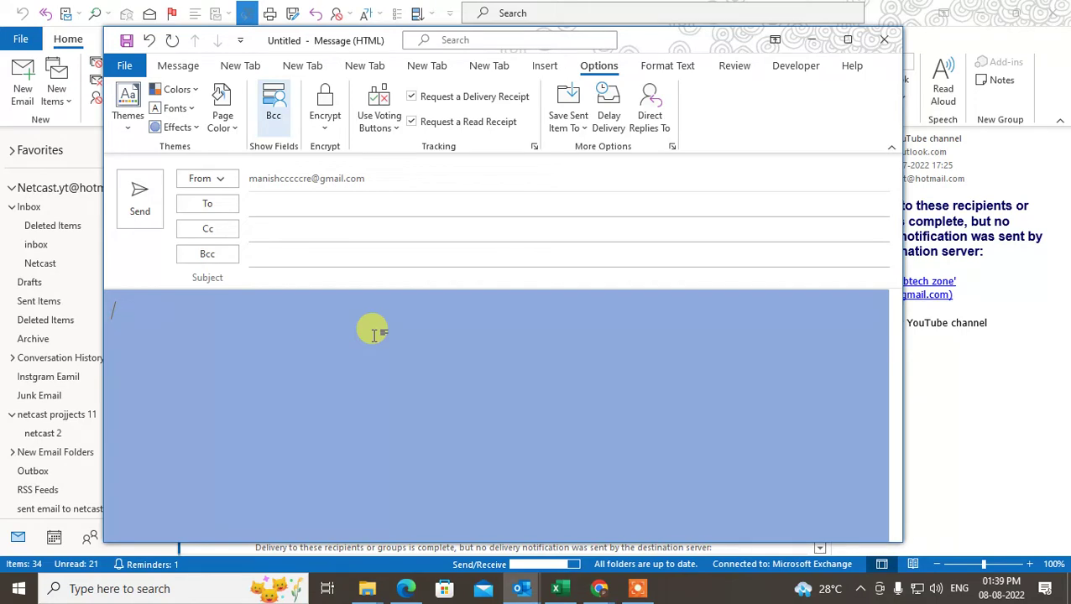
{"action": "left_click_drag", "start_coordinate": [676, 43], "coordinate": [701, 32]}
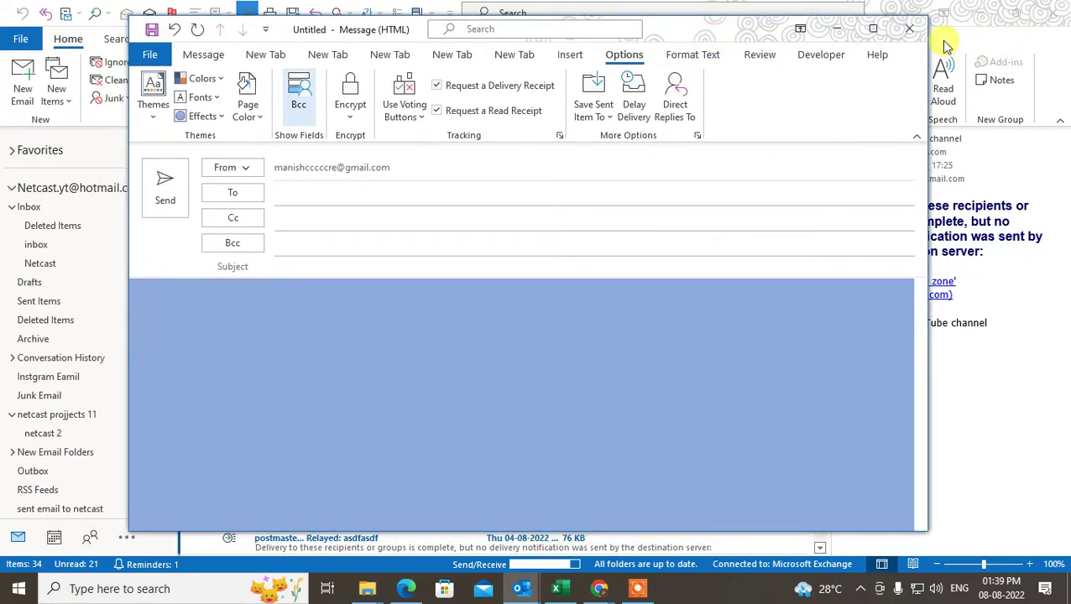
Discard the blue draft unsaved and start a new, maximized message
{"action": "left_click", "coordinate": [908, 29]}
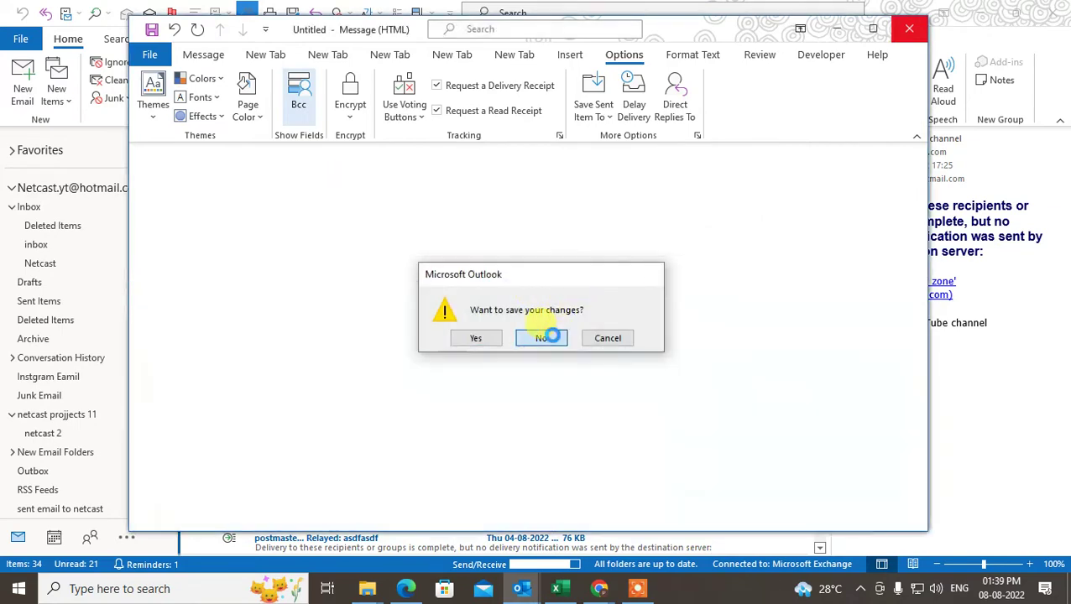
{"action": "left_click", "coordinate": [549, 337]}
{"action": "left_click", "coordinate": [20, 84]}
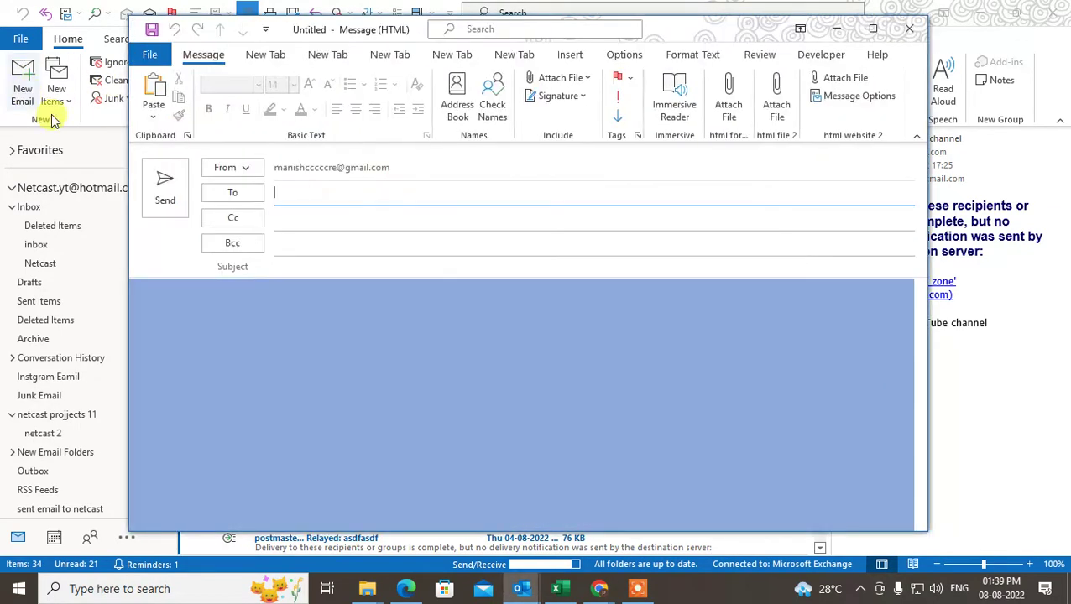
{"action": "left_click", "coordinate": [879, 27]}
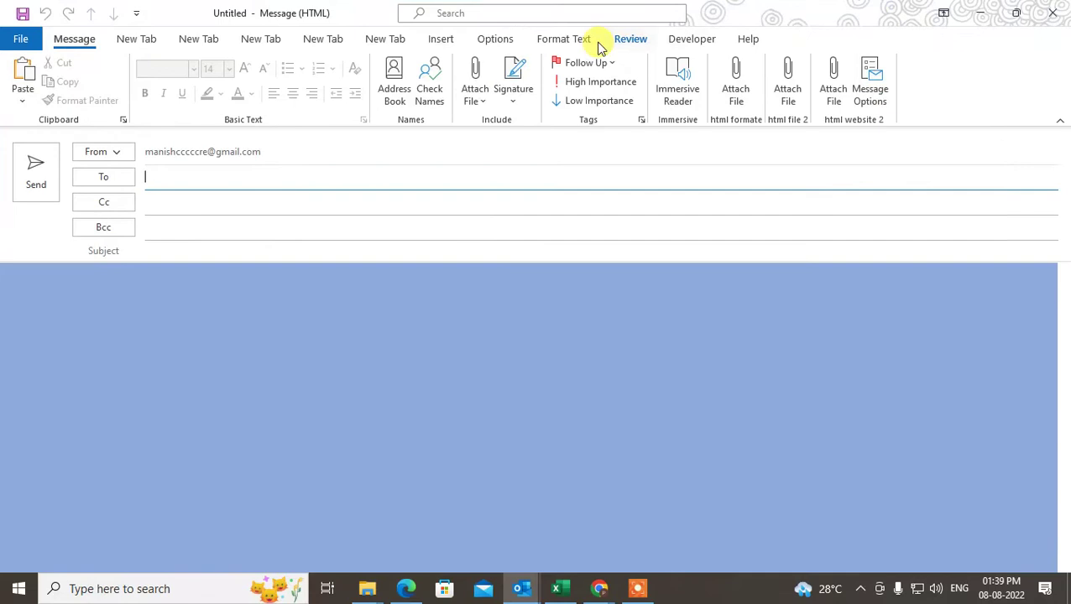
Set the new message's page colour to grey and view its File Info page
{"action": "left_click", "coordinate": [500, 40]}
{"action": "left_click", "coordinate": [132, 327]}
{"action": "left_click", "coordinate": [120, 72]}
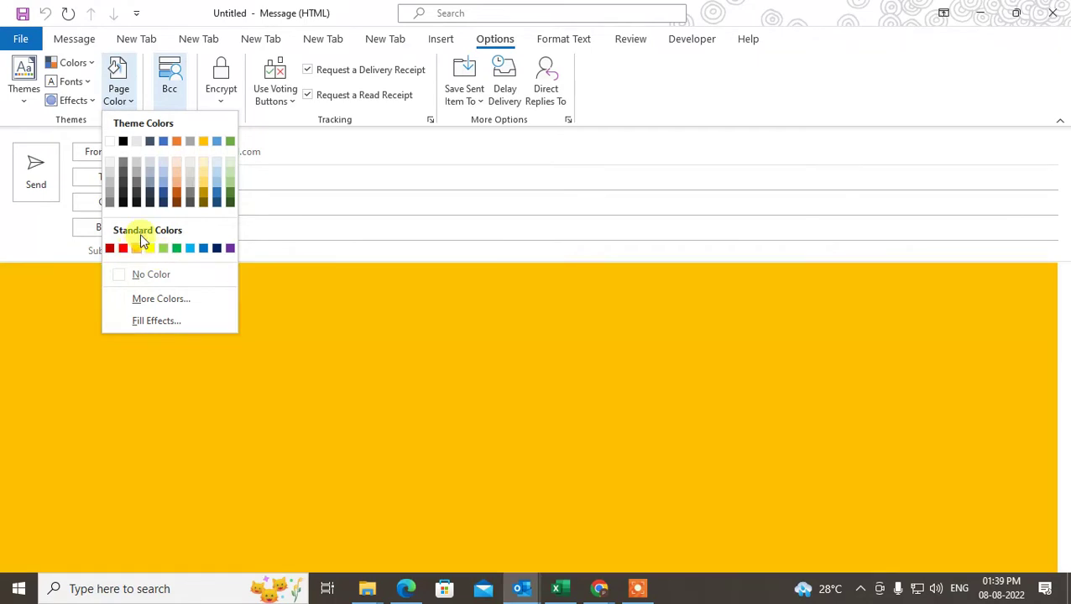
{"action": "left_click", "coordinate": [189, 182]}
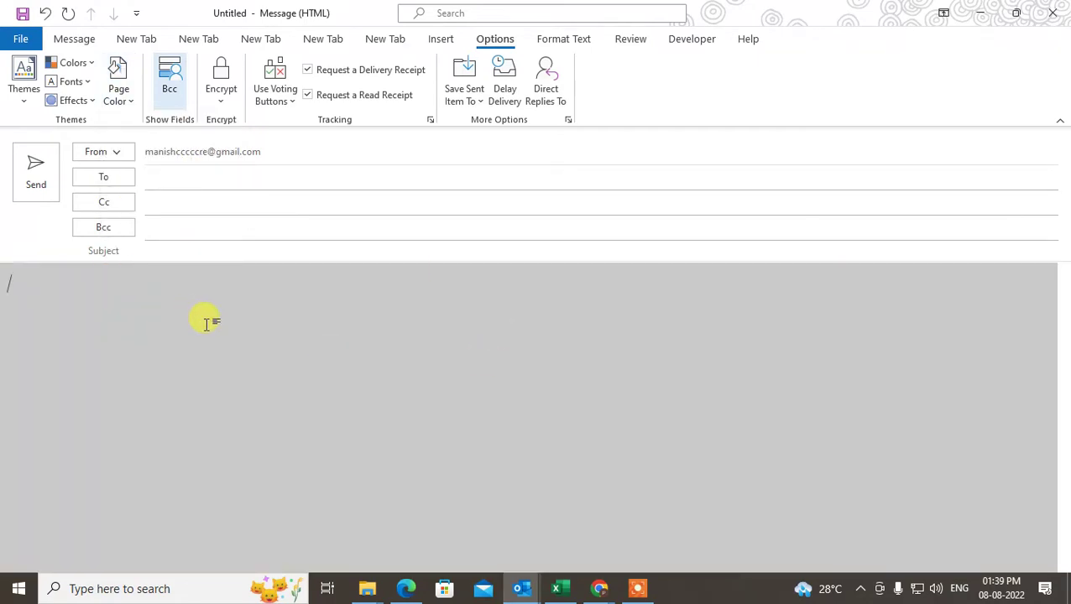
{"action": "left_click", "coordinate": [20, 39]}
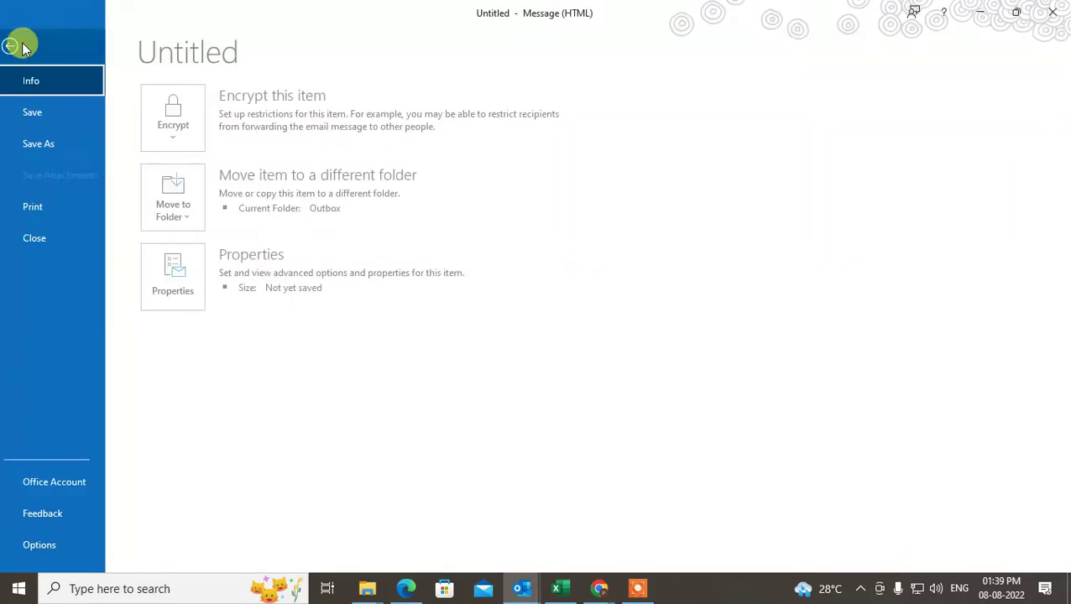
Start Save As and browse from the C: drive into Users and the profile folder
{"action": "left_click", "coordinate": [74, 152]}
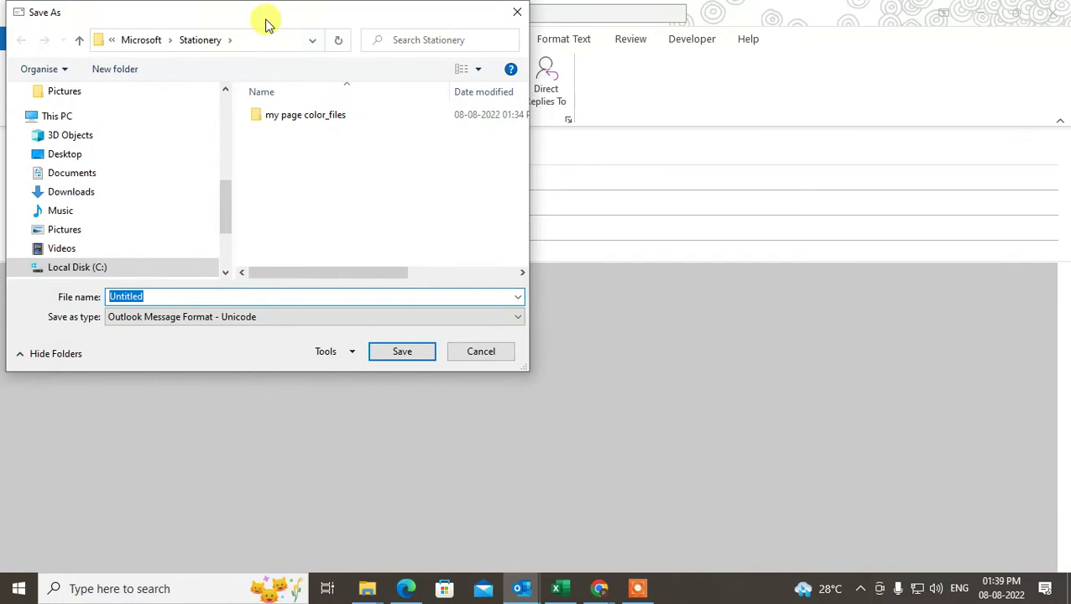
{"action": "left_click_drag", "start_coordinate": [262, 17], "coordinate": [411, 19]}
{"action": "left_click", "coordinate": [449, 42]}
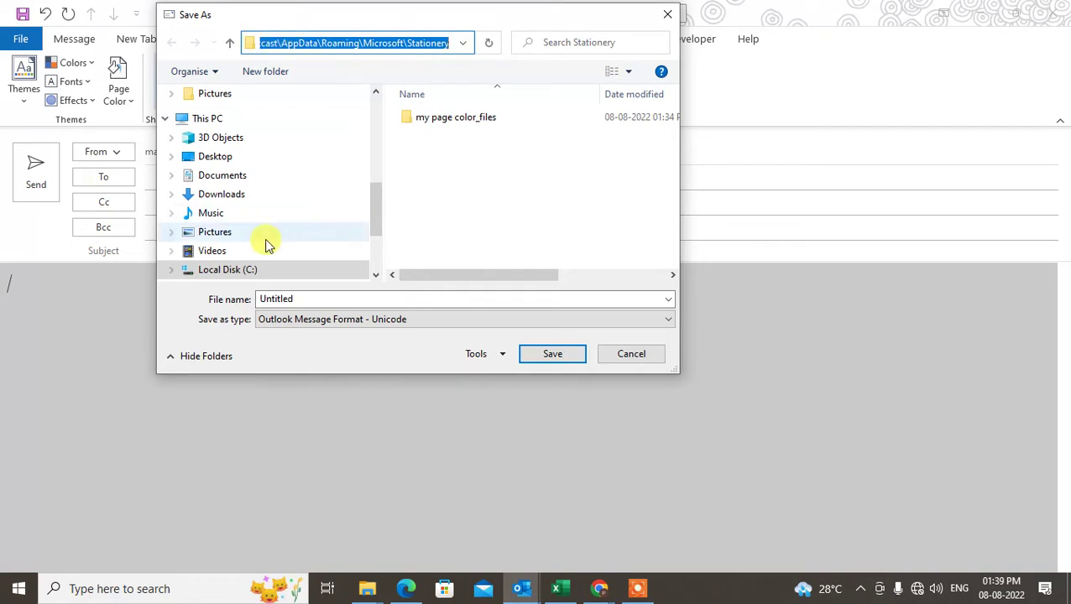
{"action": "left_click", "coordinate": [250, 269]}
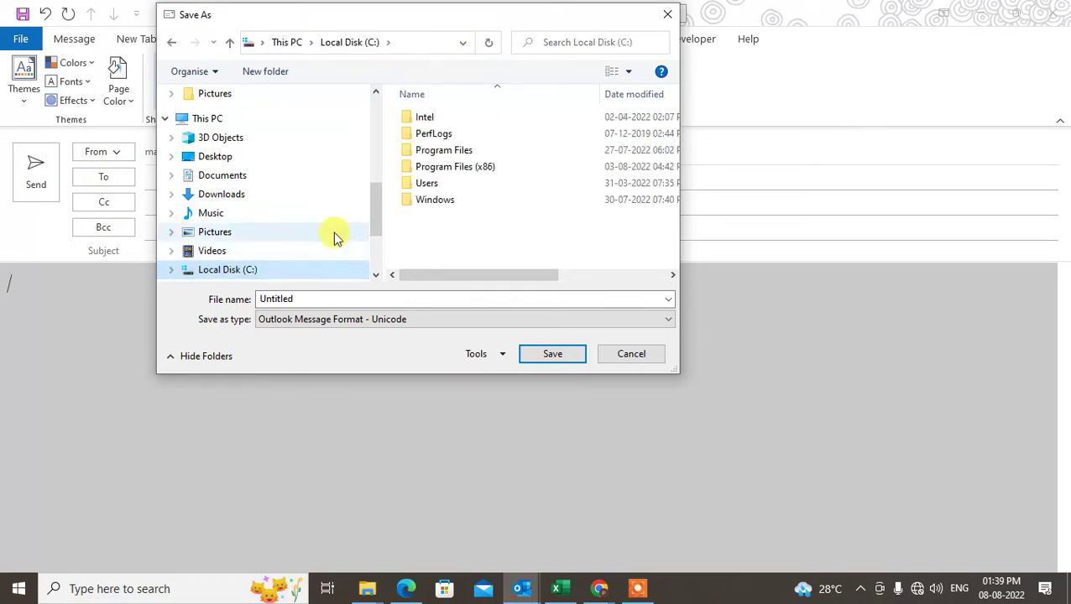
{"action": "double_click", "coordinate": [428, 186]}
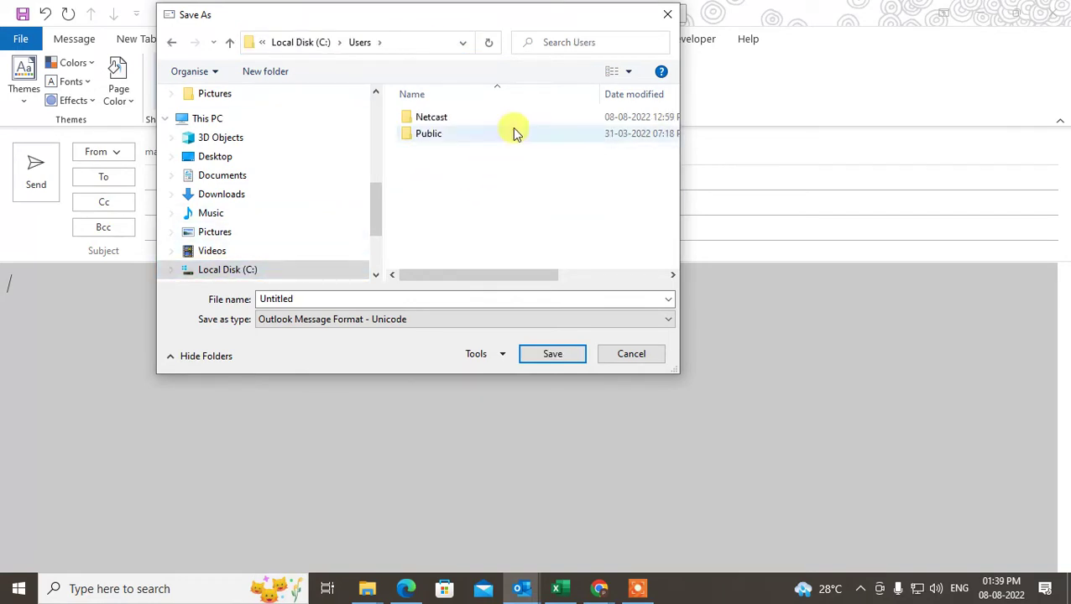
{"action": "double_click", "coordinate": [437, 119]}
Inspect the full Microsoft\Stationery folder path in the Save As address bar
{"action": "scroll", "coordinate": [534, 134], "scroll_direction": "down", "scroll_amount": 4}
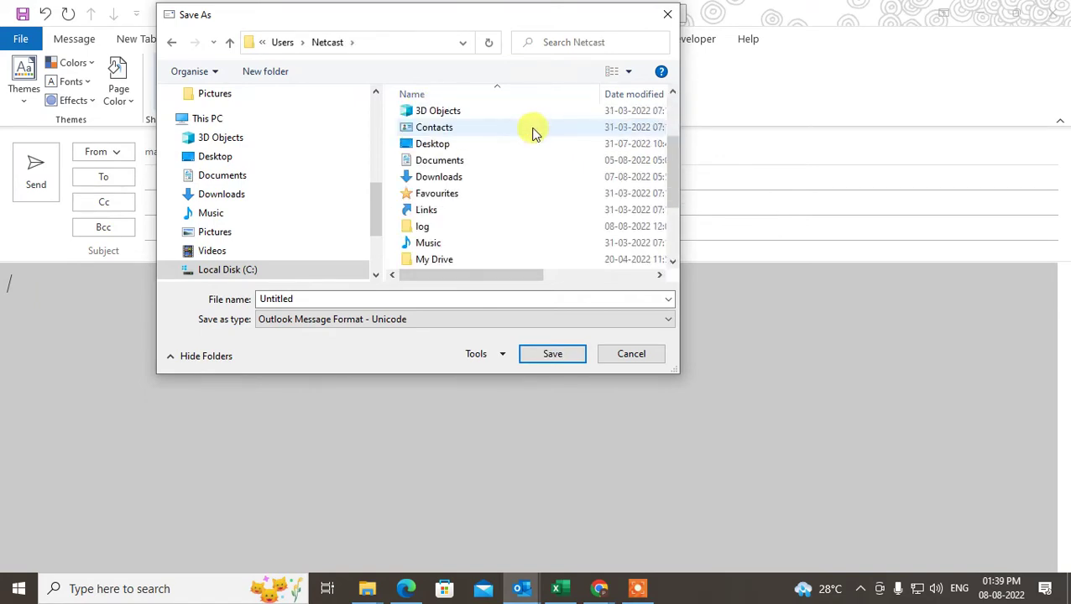
{"action": "scroll", "coordinate": [537, 136], "scroll_direction": "up", "scroll_amount": 4}
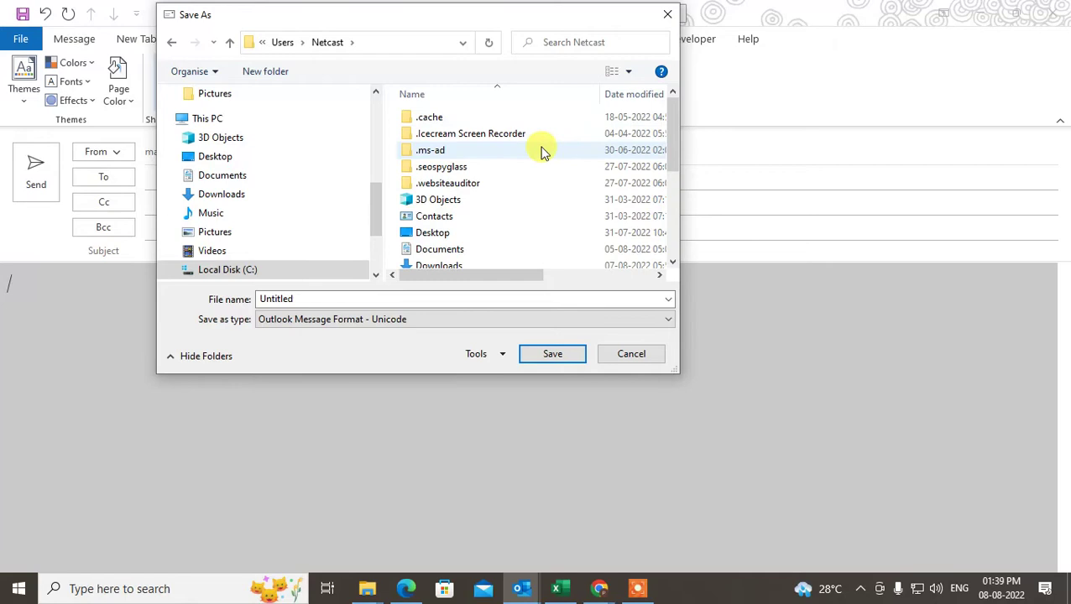
{"action": "scroll", "coordinate": [524, 160], "scroll_direction": "down", "scroll_amount": 2}
{"action": "scroll", "coordinate": [520, 168], "scroll_direction": "down", "scroll_amount": 2}
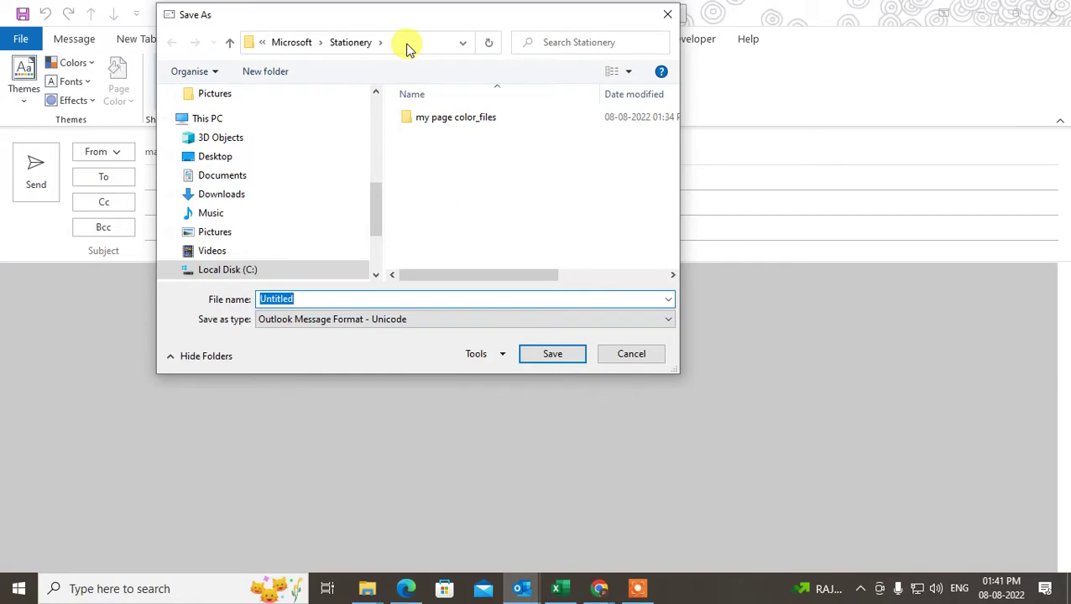
{"action": "left_click", "coordinate": [407, 48]}
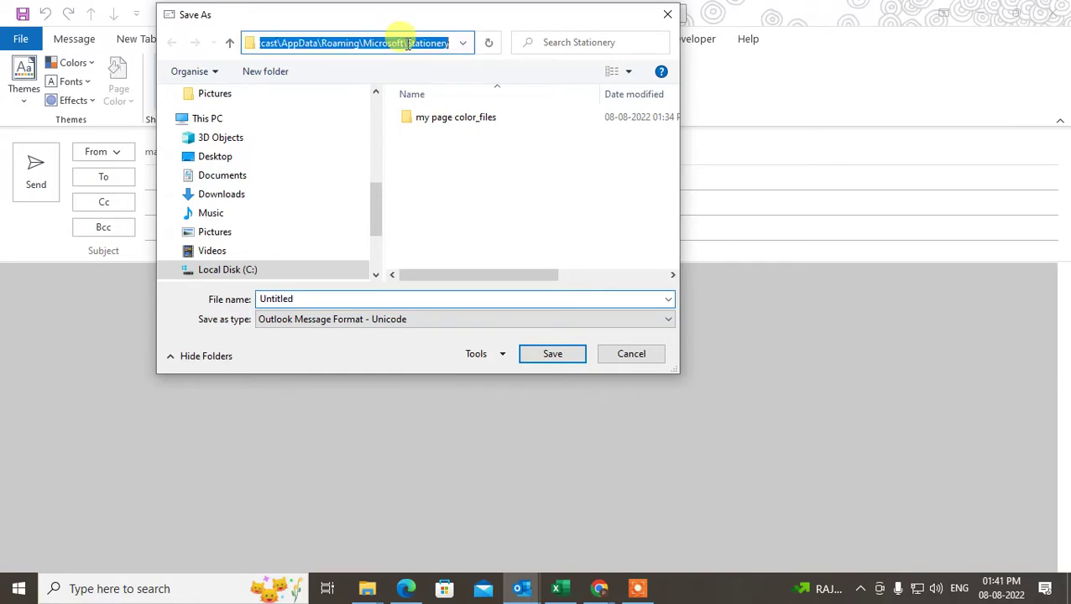
{"action": "left_click_drag", "start_coordinate": [375, 209], "coordinate": [383, 246]}
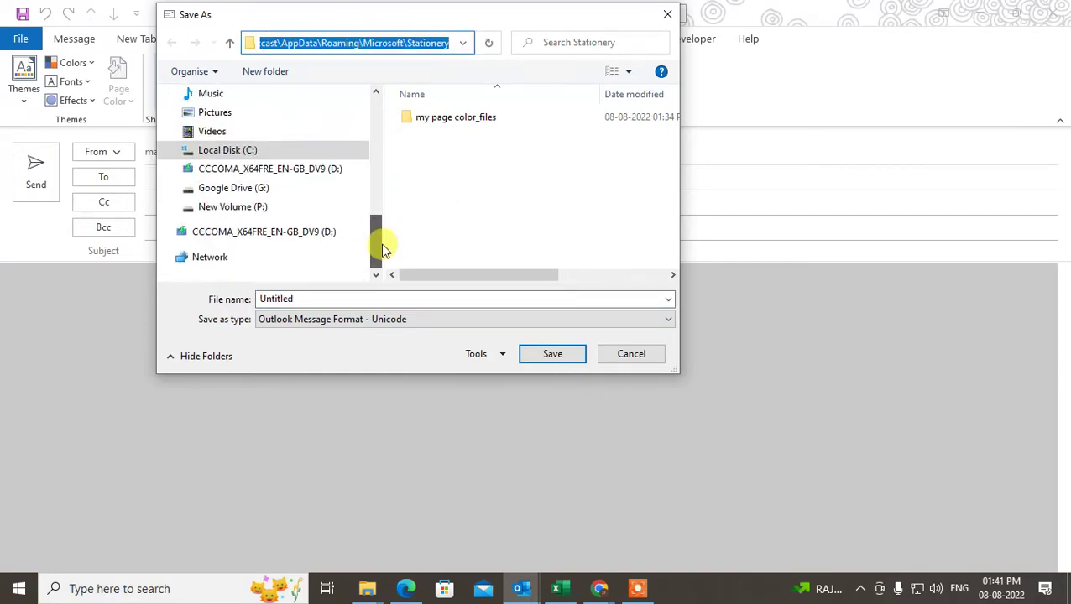
{"action": "left_click", "coordinate": [278, 44]}
{"action": "key", "text": "Home"}
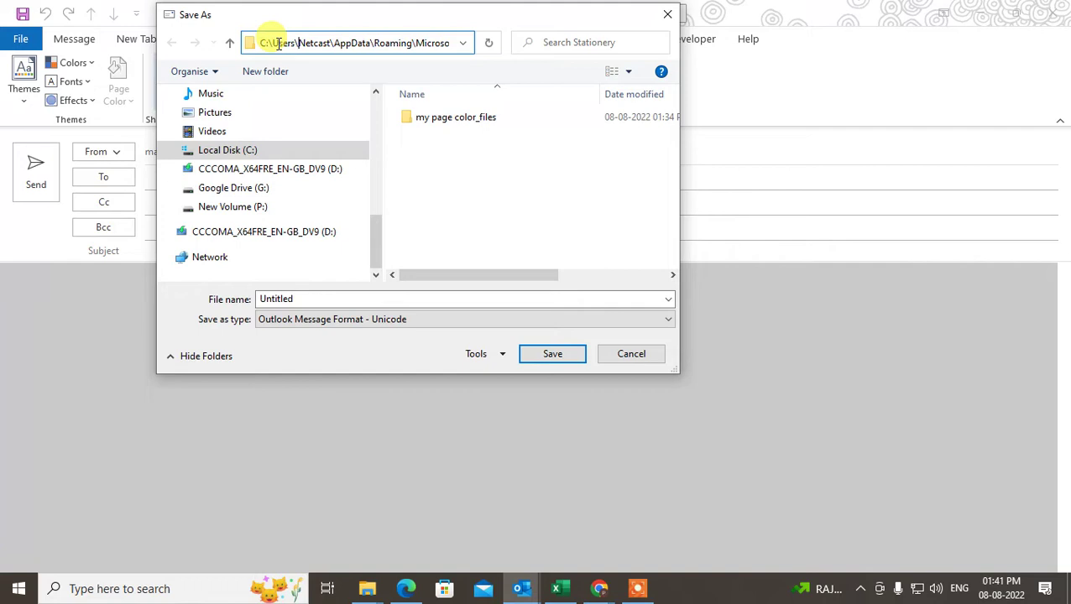
{"action": "left_click", "coordinate": [149, 587]}
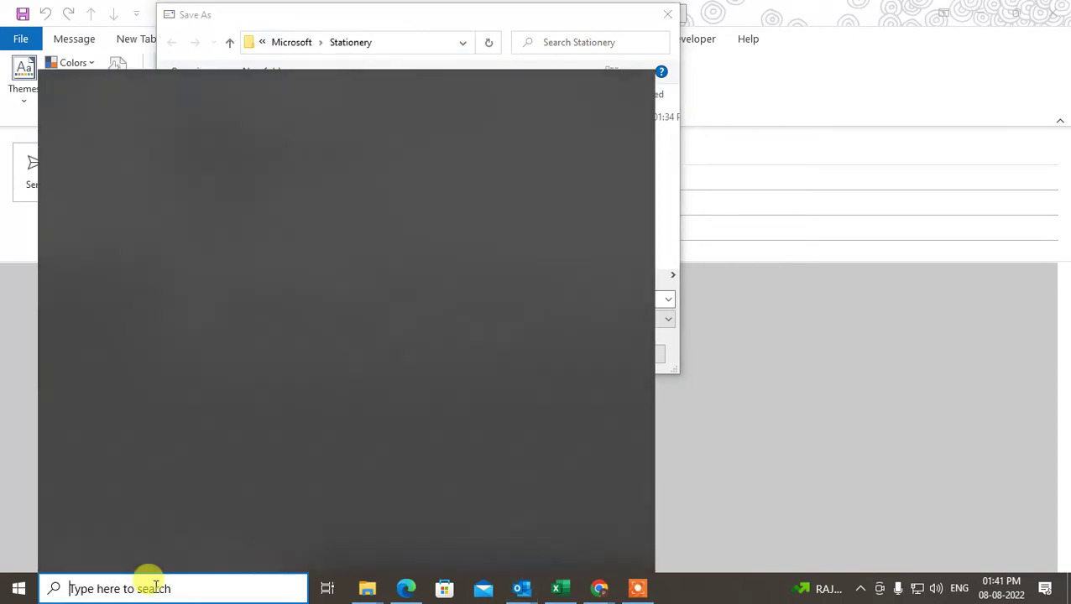
Open the AppData folder through the Run dialog
{"action": "type", "text": "run"}
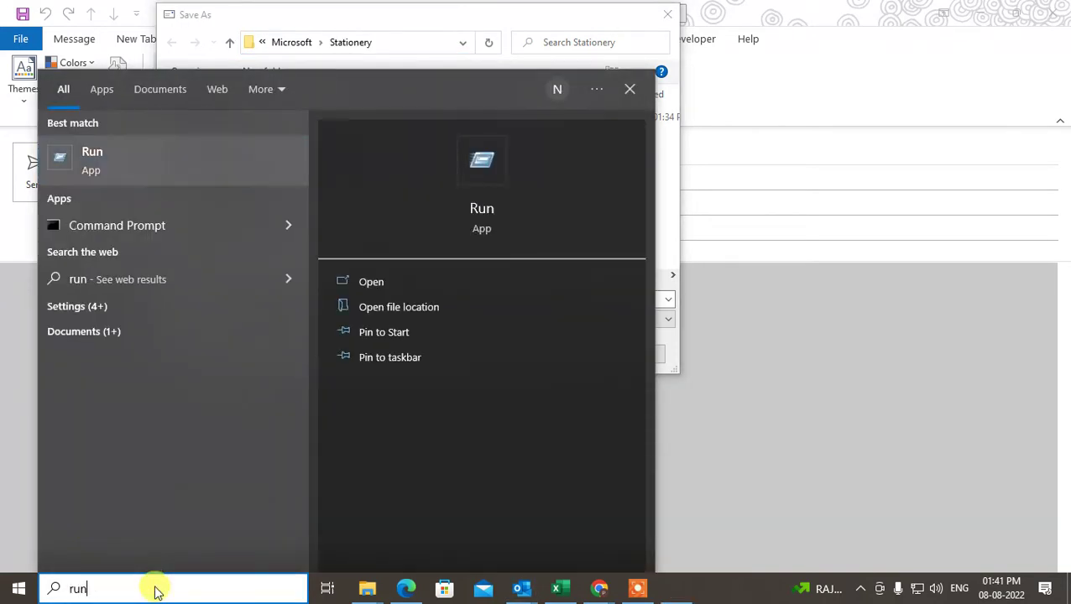
{"action": "key", "text": "Return"}
{"action": "type", "text": "appdata"}
{"action": "key", "text": "Return"}
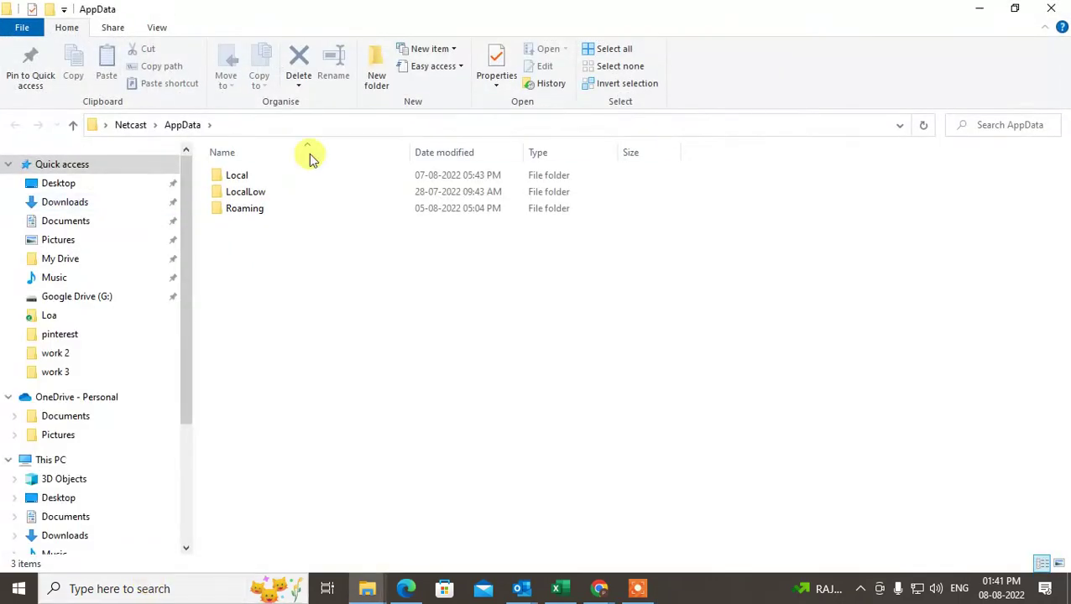
Navigate to Roaming\Microsoft\Stationery and copy its folder path
{"action": "double_click", "coordinate": [244, 209]}
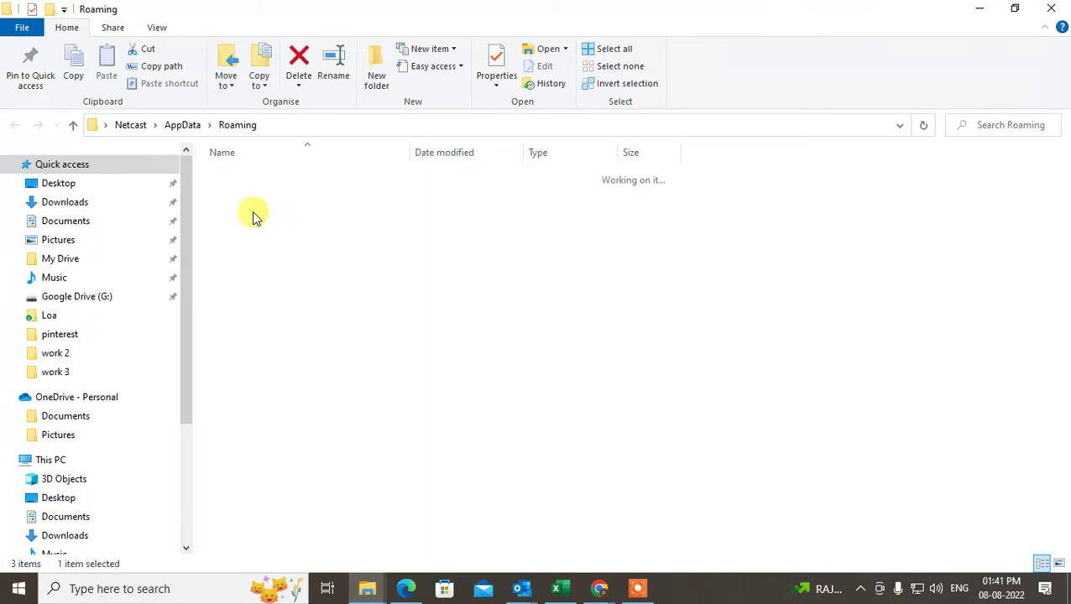
{"action": "double_click", "coordinate": [248, 241]}
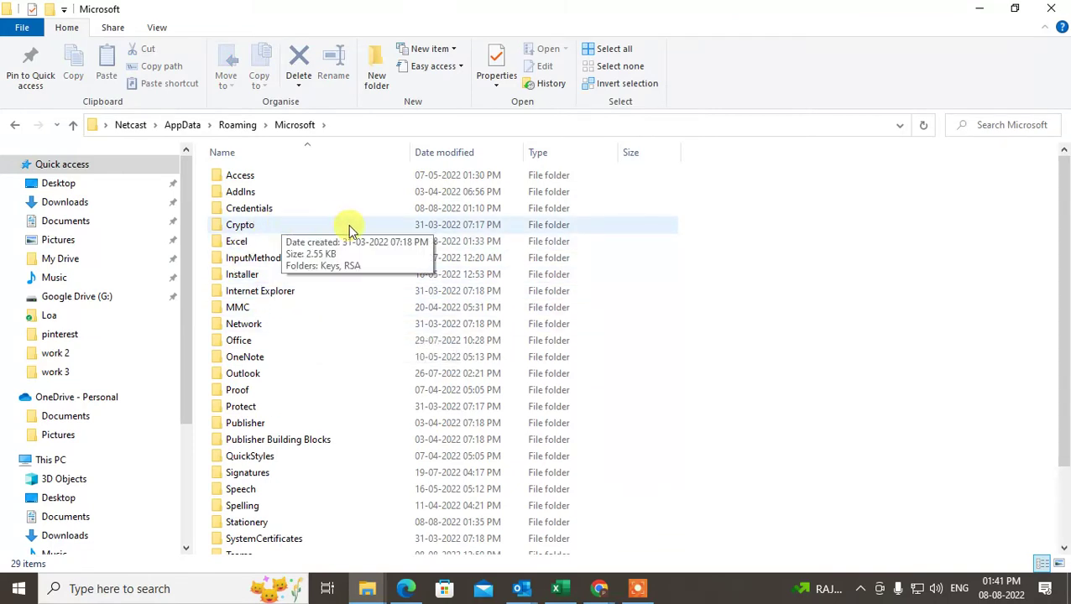
{"action": "scroll", "coordinate": [348, 224], "scroll_direction": "down", "scroll_amount": 2}
{"action": "double_click", "coordinate": [239, 430]}
{"action": "left_click", "coordinate": [411, 128]}
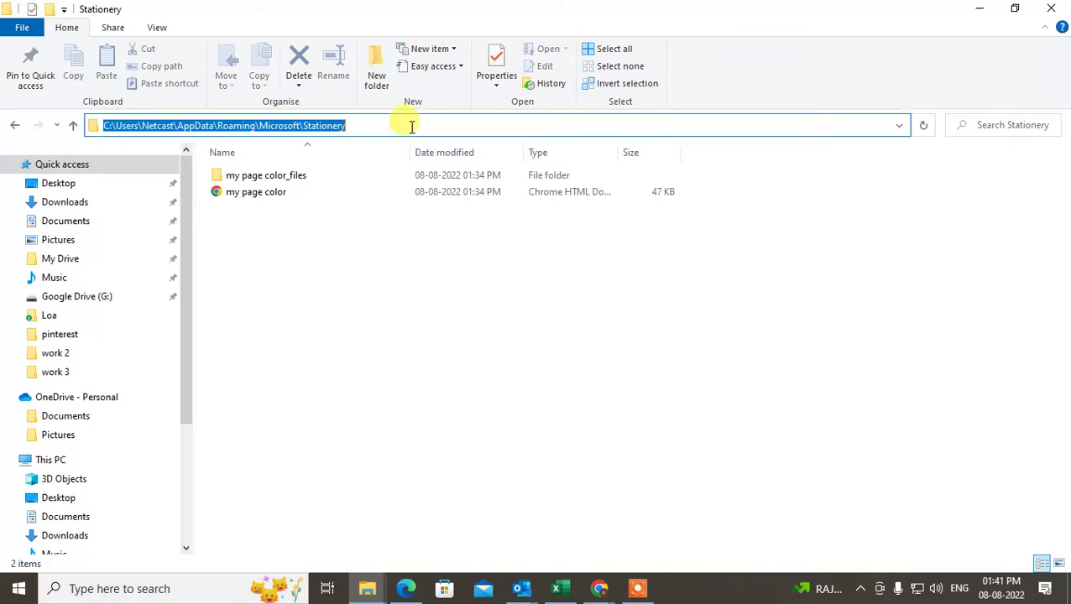
{"action": "right_click", "coordinate": [295, 122]}
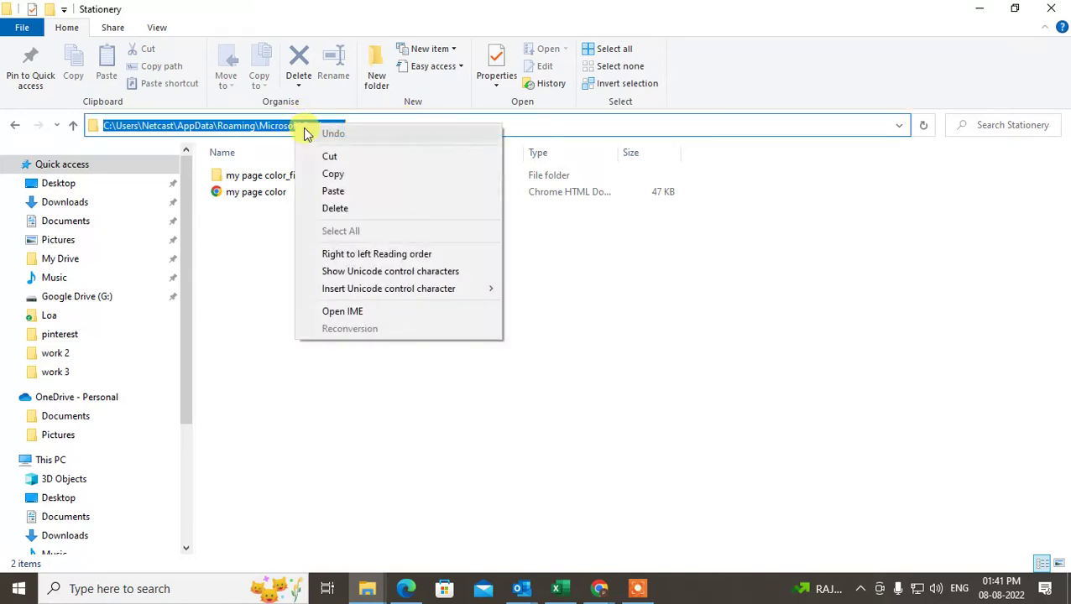
{"action": "left_click", "coordinate": [335, 172]}
Close File Explorer and paste the Stationery path as the Save As location
{"action": "left_click", "coordinate": [1048, 10]}
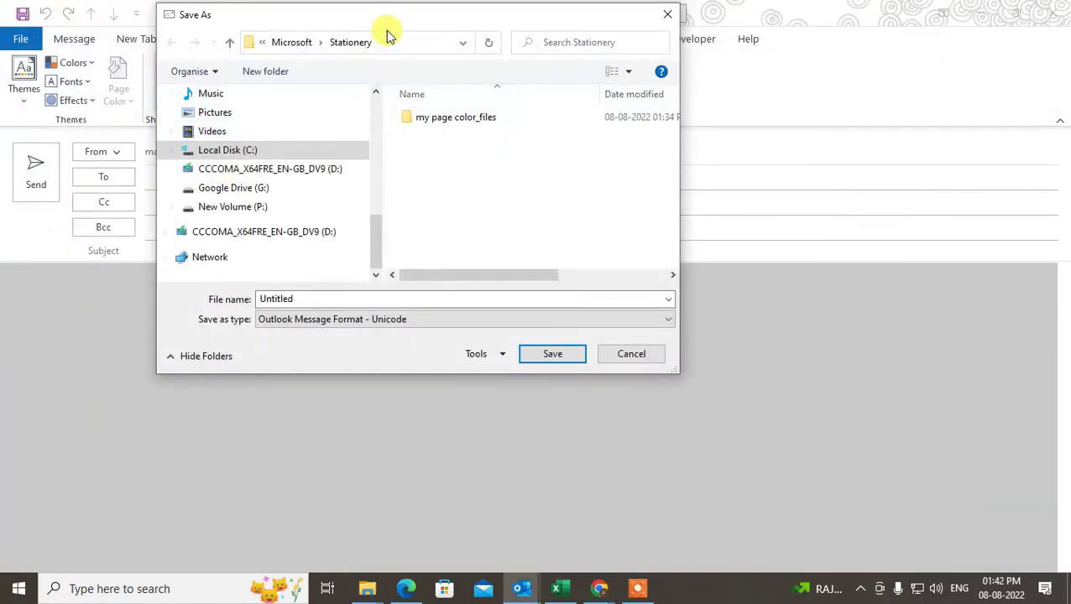
{"action": "left_click_drag", "start_coordinate": [406, 26], "coordinate": [397, 95]}
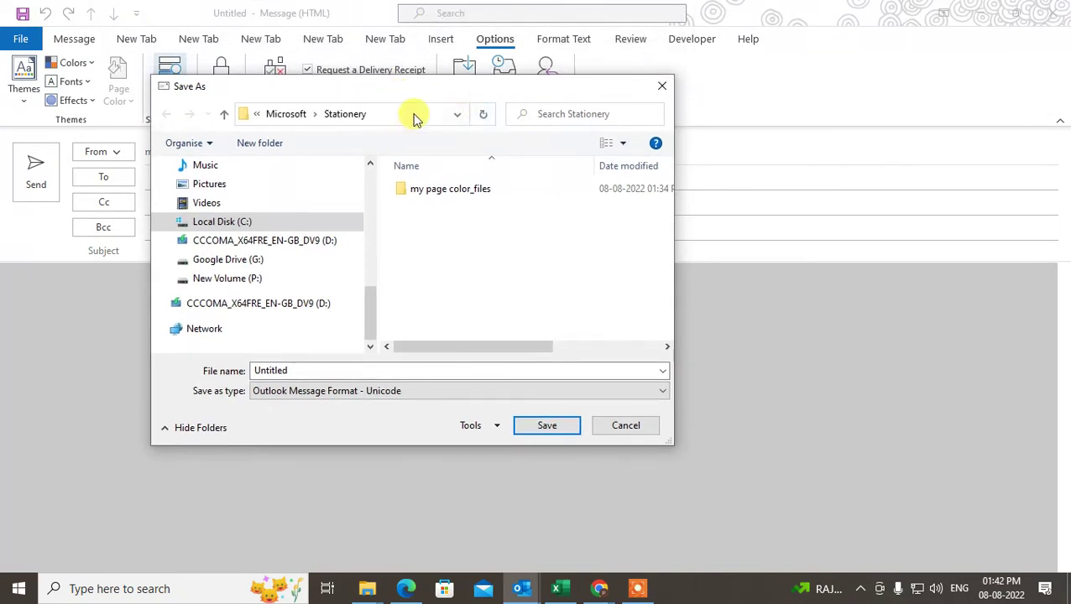
{"action": "left_click", "coordinate": [409, 113]}
{"action": "key", "text": "ctrl+v"}
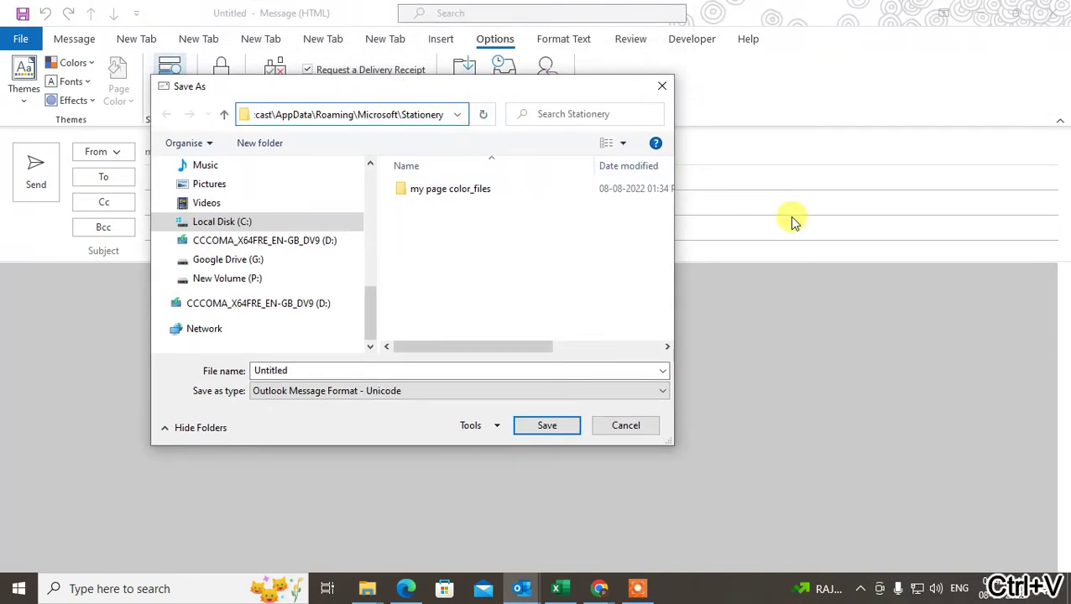
{"action": "key", "text": "Return"}
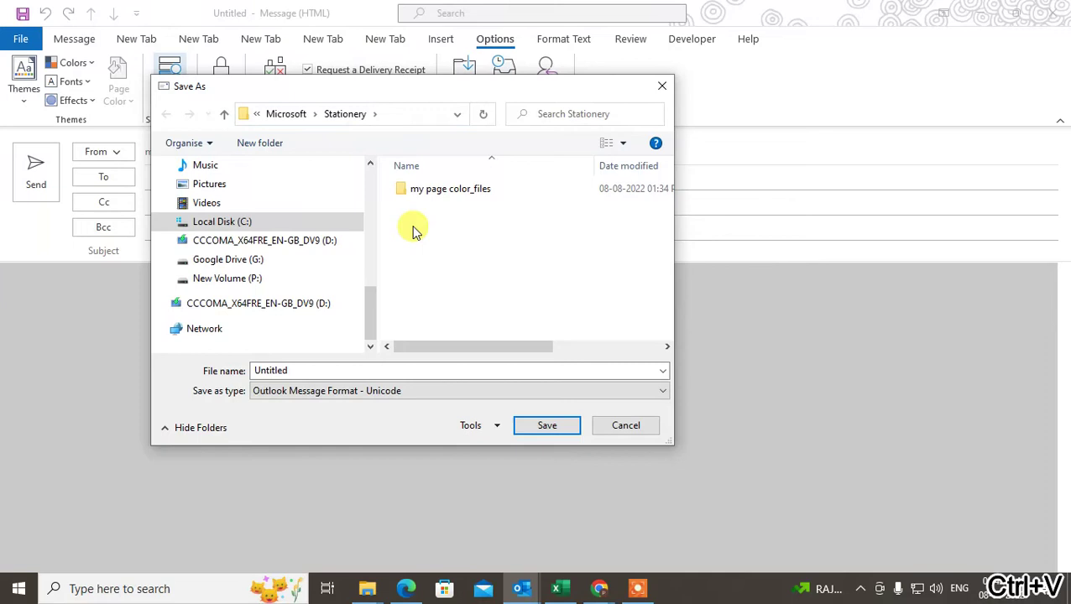
Save the message as HTML with the file name 'my page color final'
{"action": "double_click", "coordinate": [317, 370]}
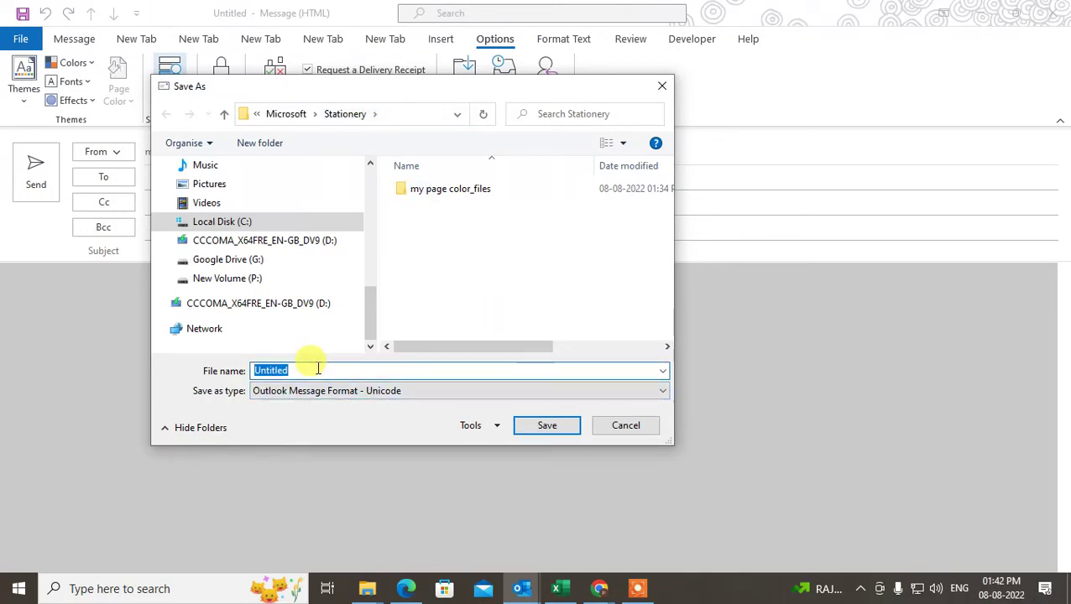
{"action": "type", "text": "my "}
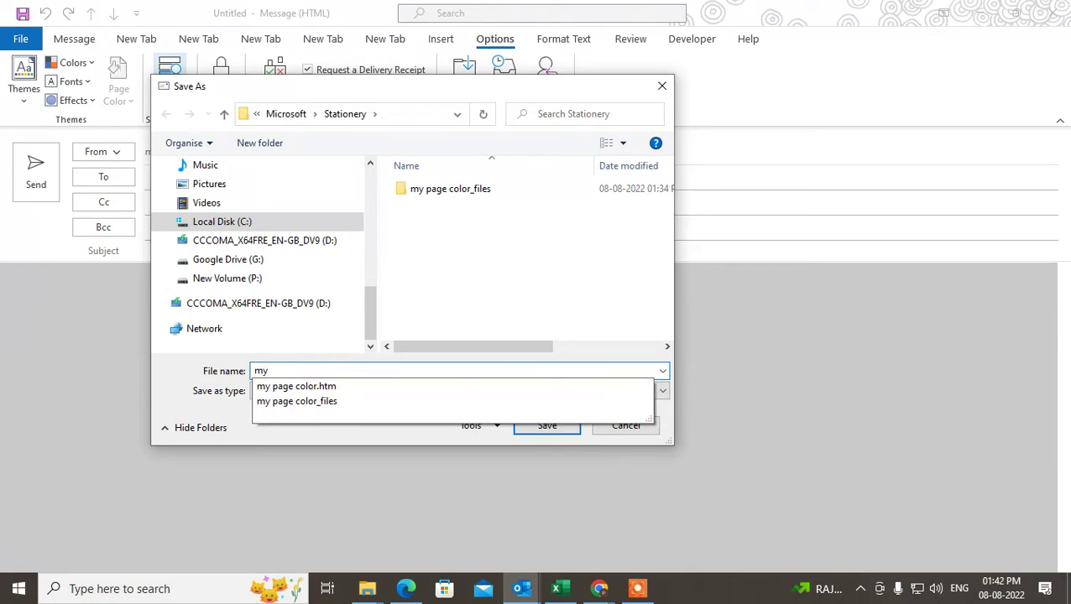
{"action": "type", "text": "page color"}
{"action": "left_click", "coordinate": [317, 370]}
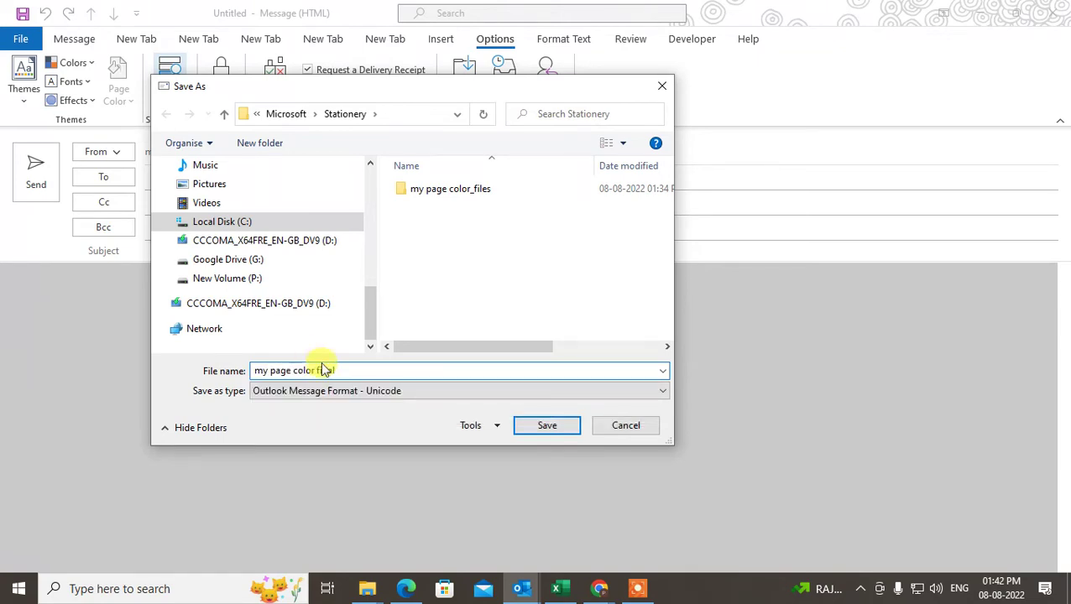
{"action": "left_click", "coordinate": [366, 399]}
{"action": "left_click", "coordinate": [292, 454]}
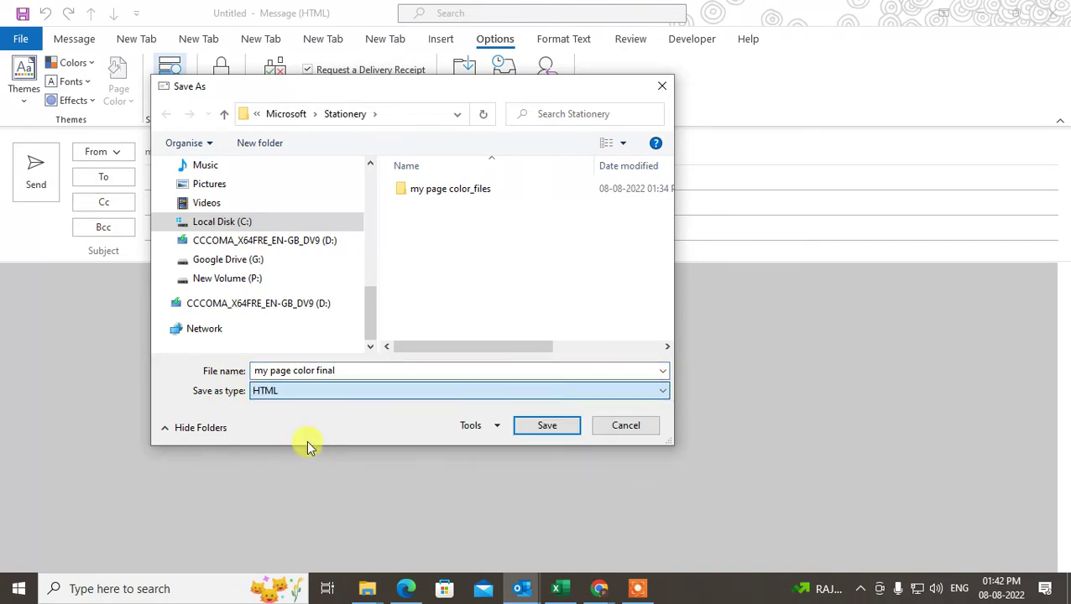
{"action": "left_click", "coordinate": [532, 433]}
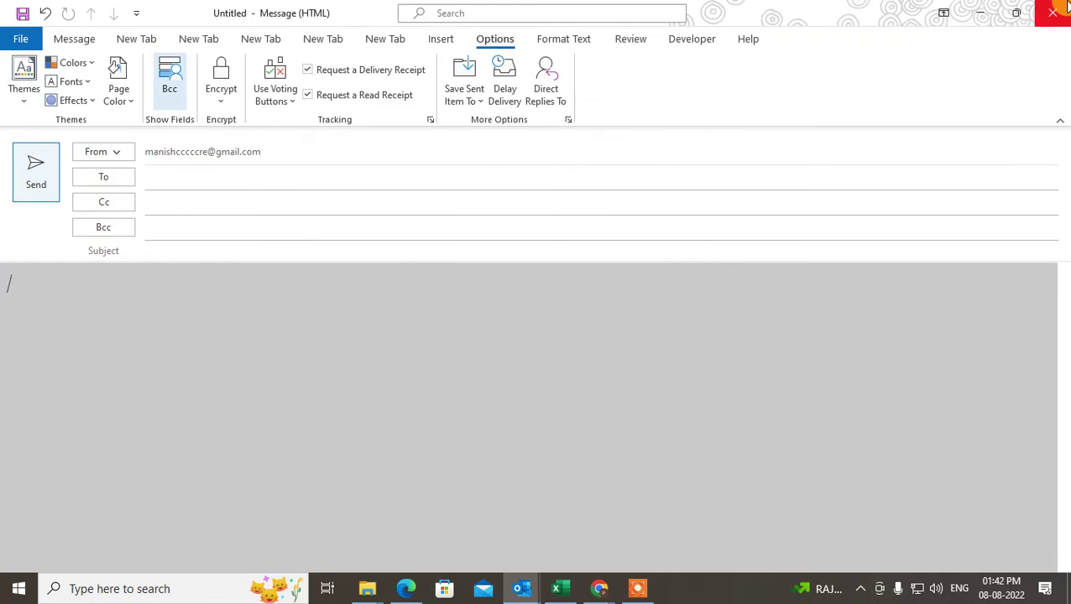
Discard the grey draft without saving and go to Mail in Outlook Options
{"action": "left_click", "coordinate": [1052, 14]}
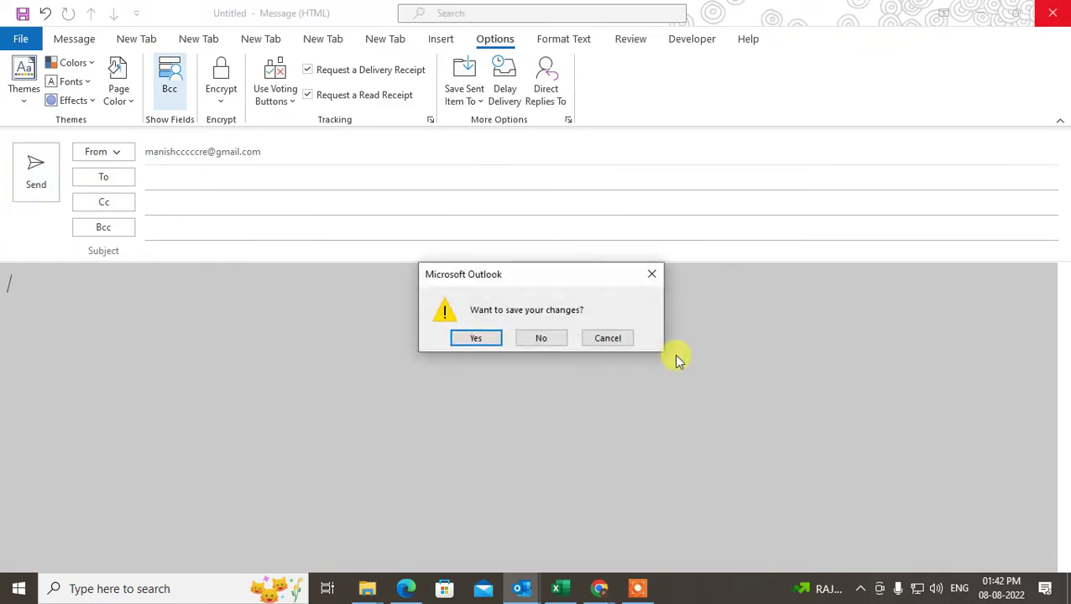
{"action": "left_click", "coordinate": [544, 339]}
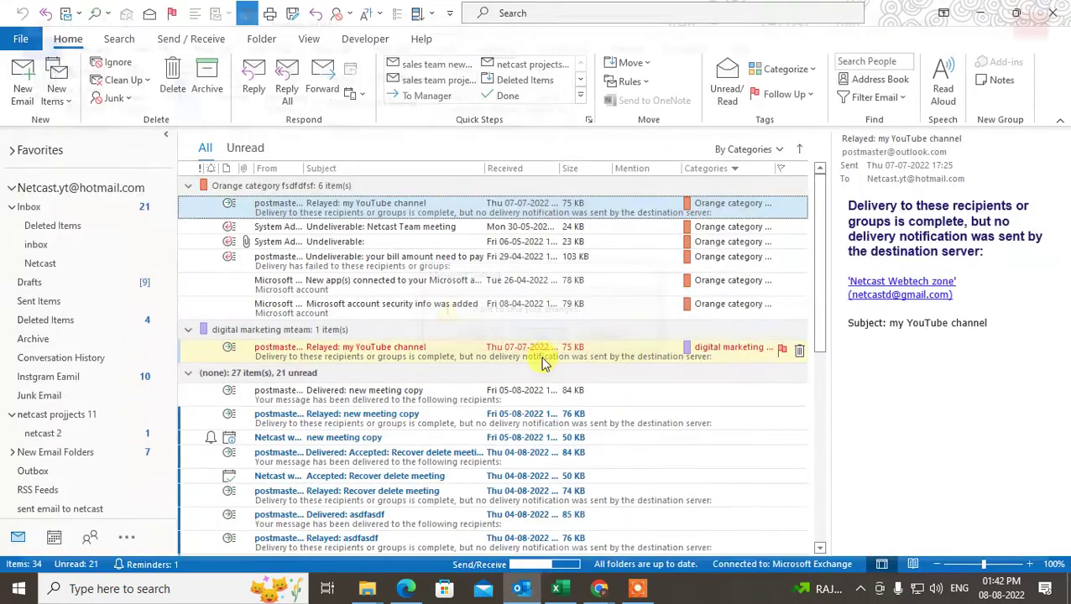
{"action": "left_click", "coordinate": [10, 42]}
{"action": "left_click", "coordinate": [42, 512]}
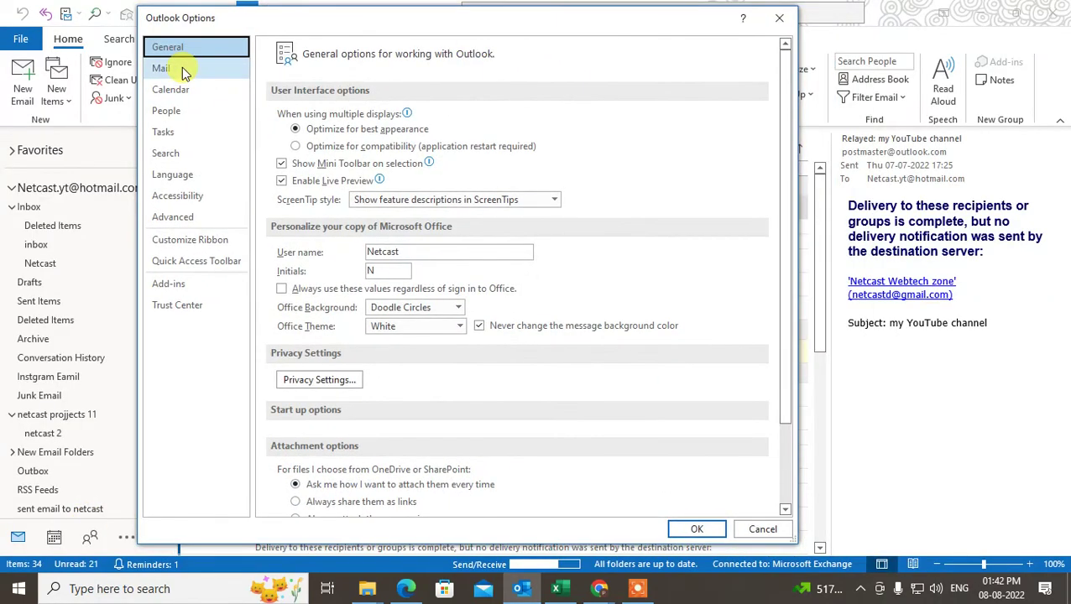
{"action": "left_click", "coordinate": [183, 71]}
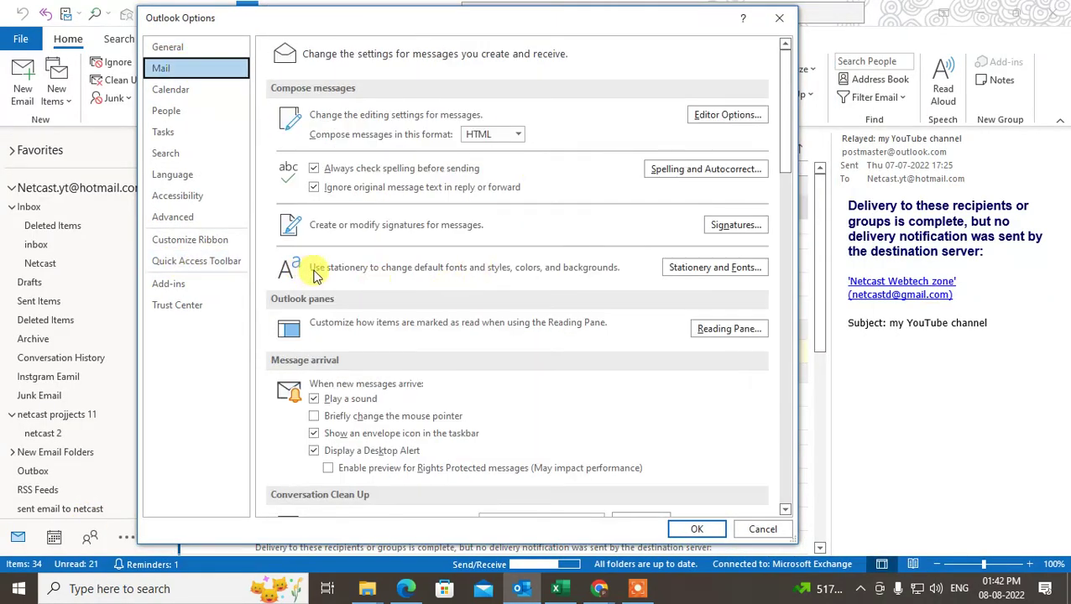
Choose 'my page color final (Stationery)' as the Stationery and Fonts theme and confirm
{"action": "left_click", "coordinate": [746, 274]}
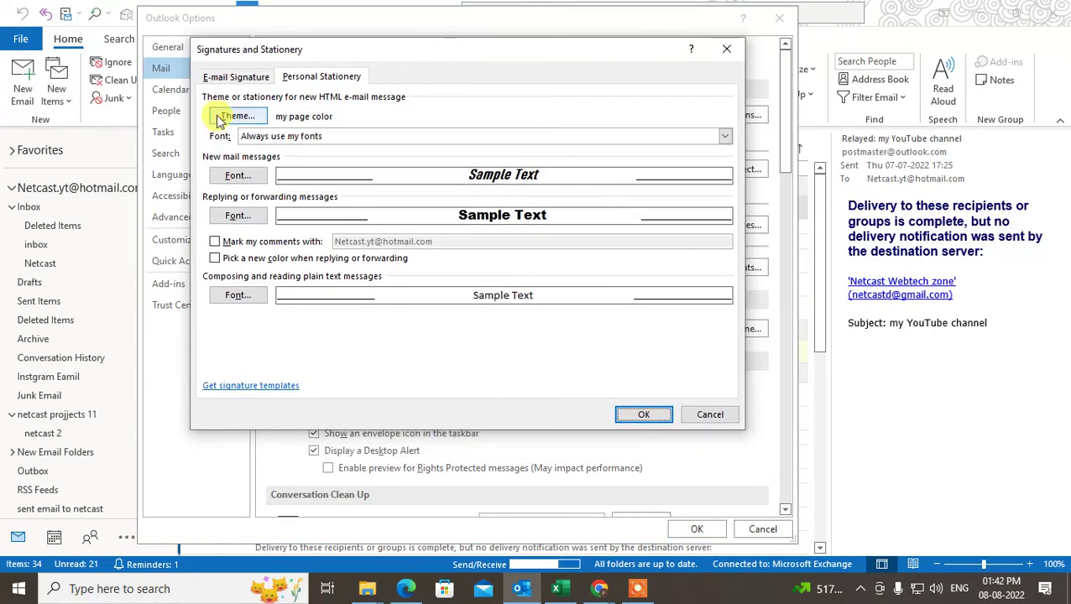
{"action": "left_click", "coordinate": [219, 118]}
{"action": "scroll", "coordinate": [389, 282], "scroll_direction": "down", "scroll_amount": 2}
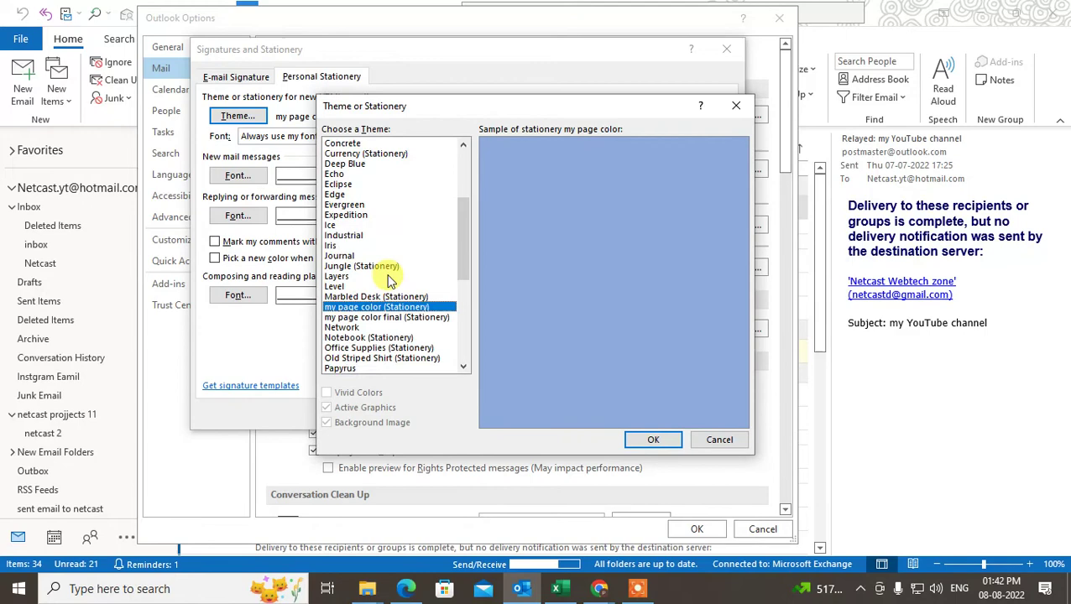
{"action": "scroll", "coordinate": [388, 281], "scroll_direction": "down", "scroll_amount": 1}
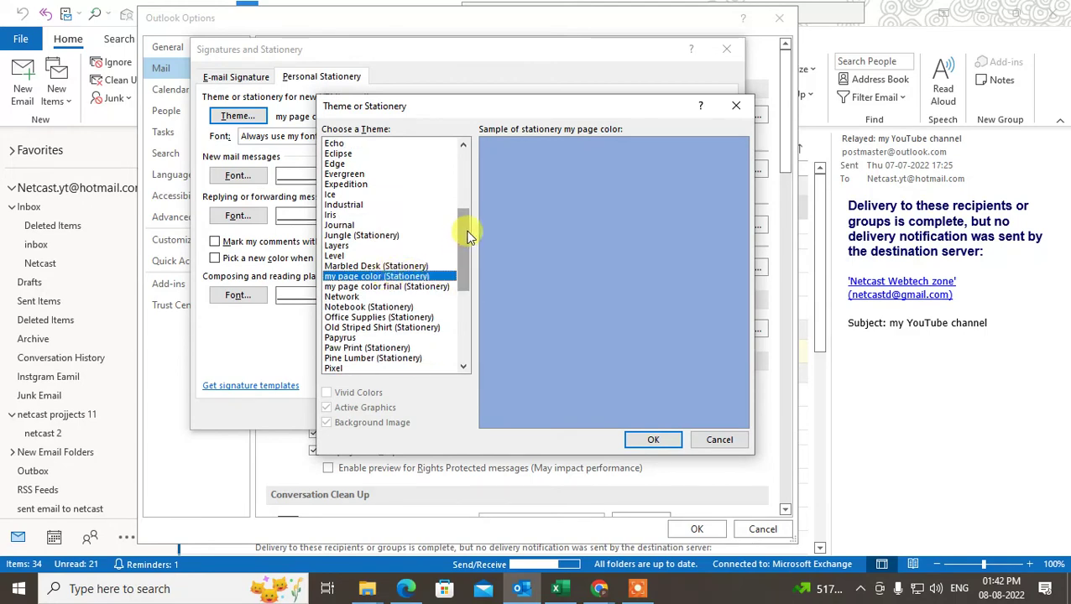
{"action": "left_click_drag", "start_coordinate": [473, 107], "coordinate": [447, 99]}
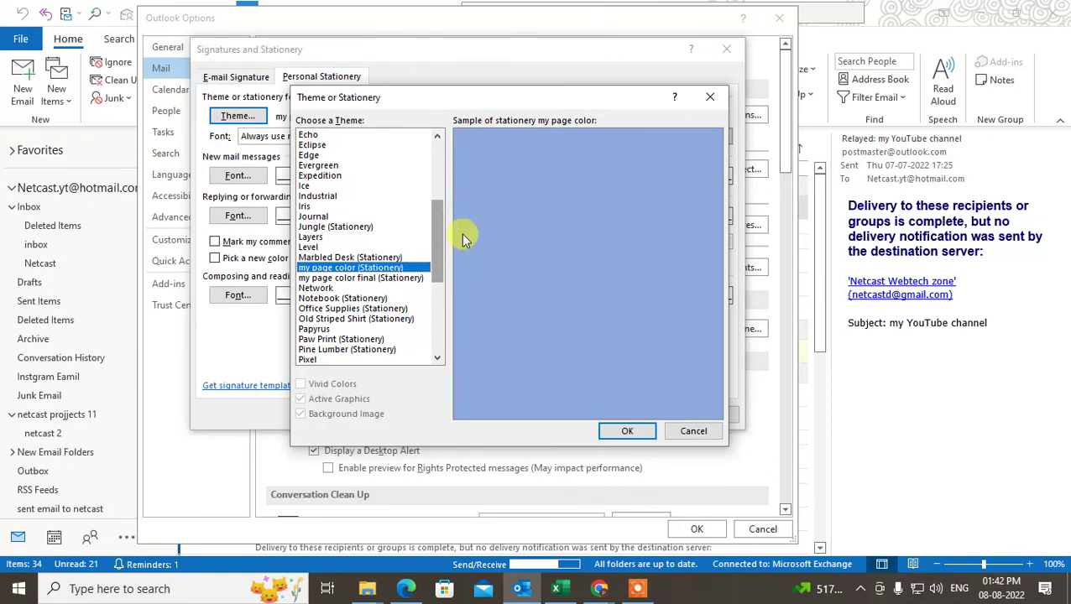
{"action": "left_click", "coordinate": [327, 279]}
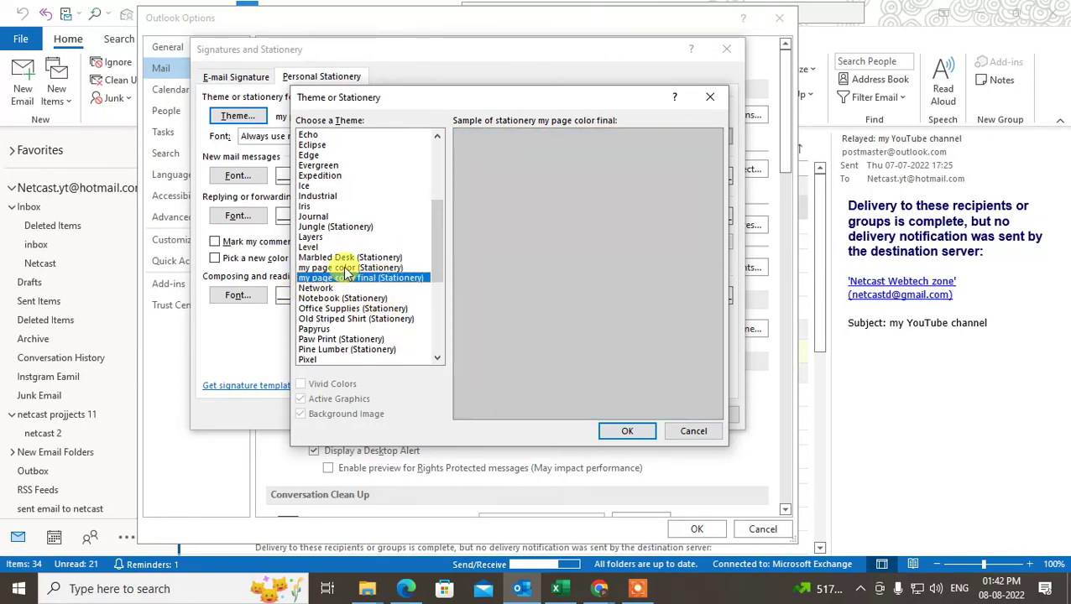
{"action": "left_click", "coordinate": [345, 268]}
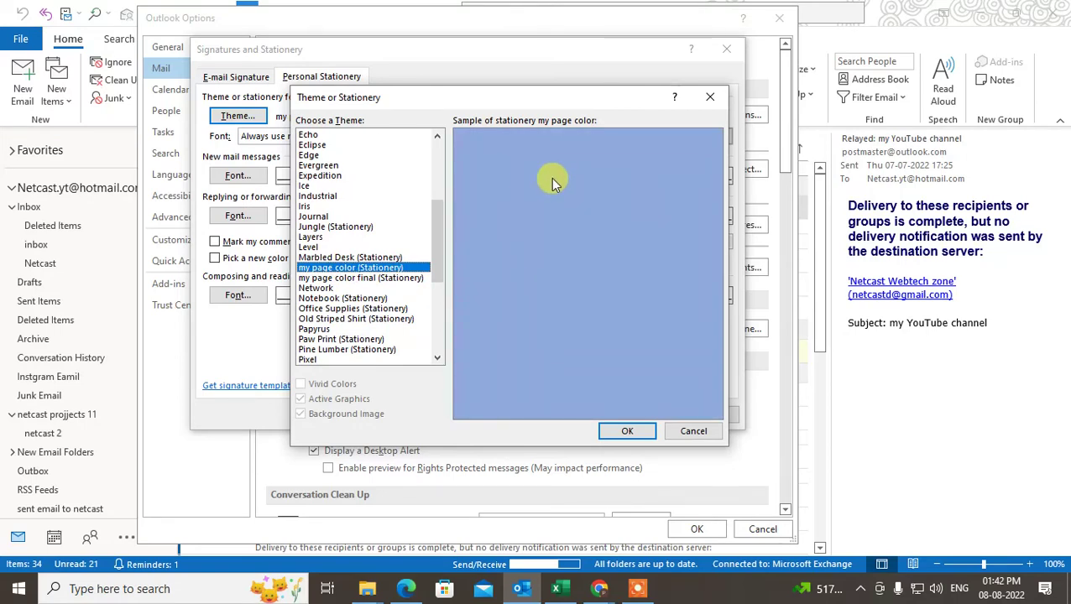
{"action": "left_click", "coordinate": [359, 277]}
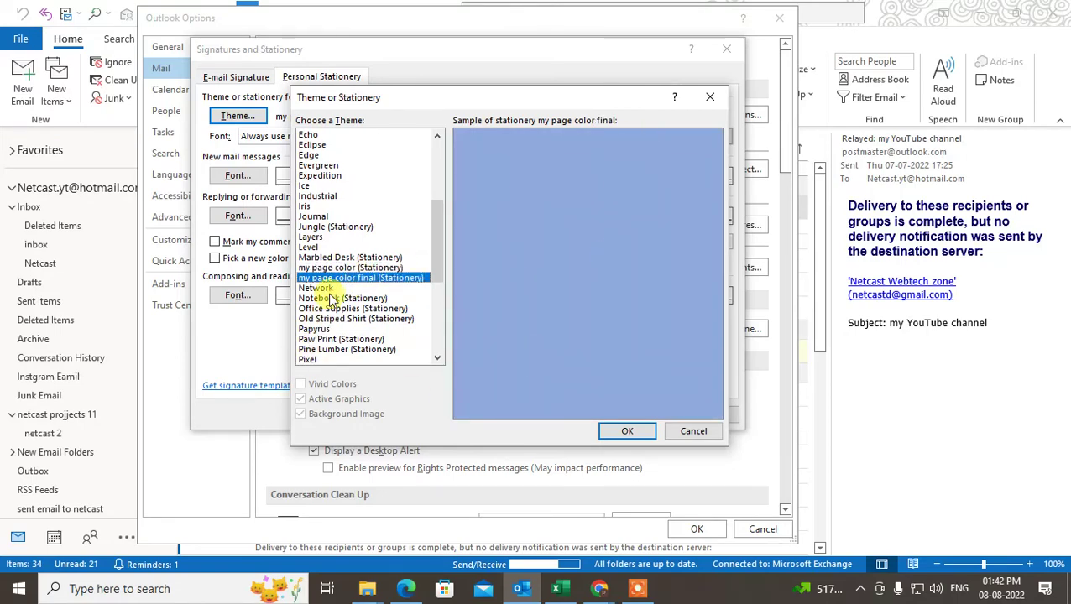
{"action": "left_click_drag", "start_coordinate": [475, 95], "coordinate": [450, 84]}
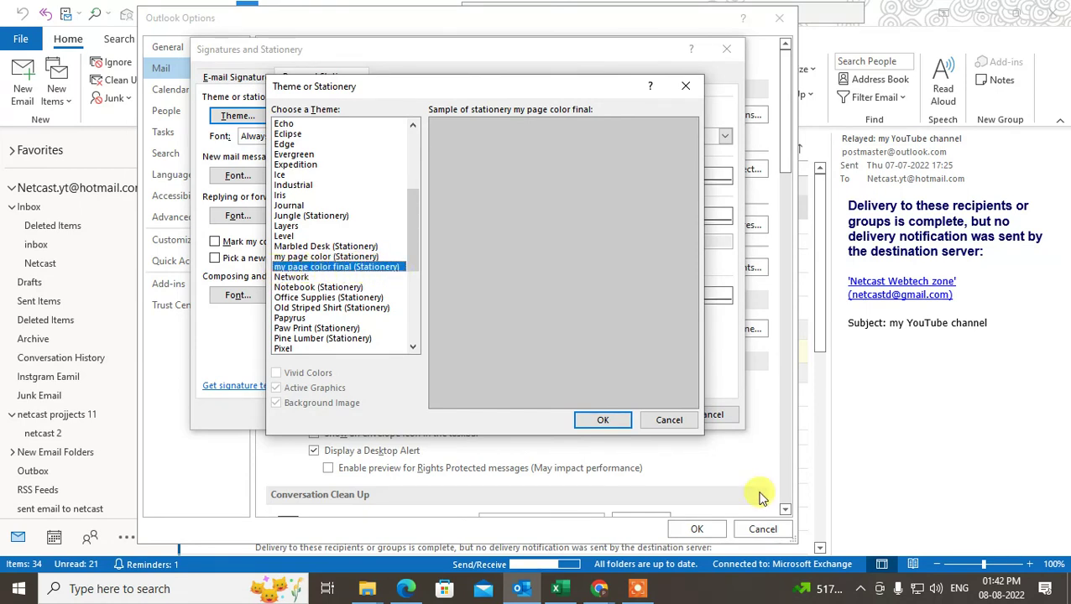
{"action": "left_click", "coordinate": [593, 420]}
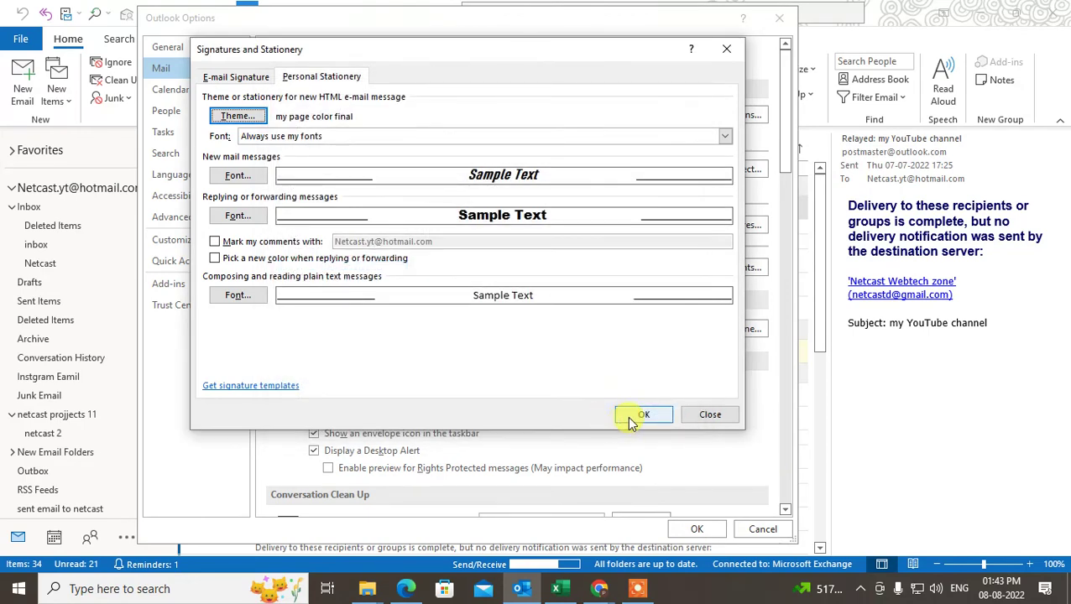
{"action": "left_click", "coordinate": [641, 414]}
Close Outlook Options, check a new email shows the grey background, then close it
{"action": "left_click", "coordinate": [696, 528]}
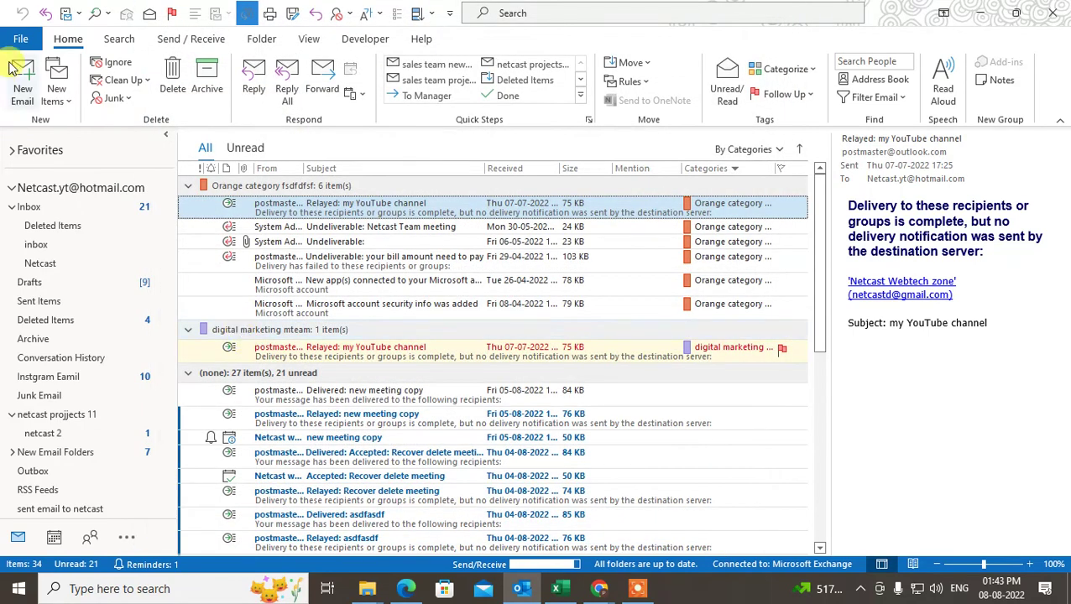
{"action": "left_click", "coordinate": [23, 81]}
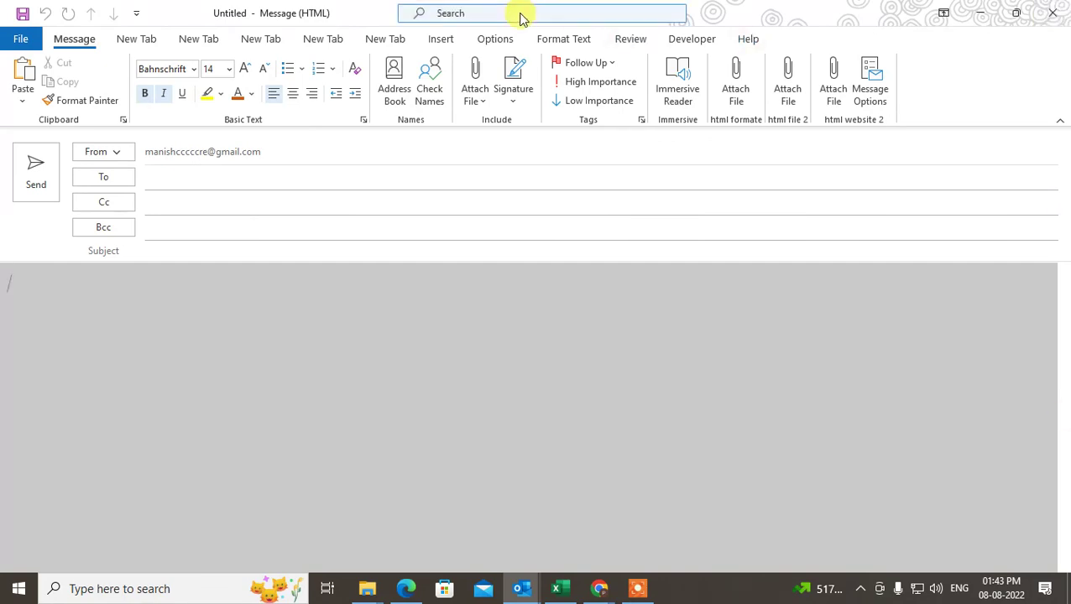
{"action": "left_click", "coordinate": [497, 37]}
{"action": "left_click", "coordinate": [1052, 13]}
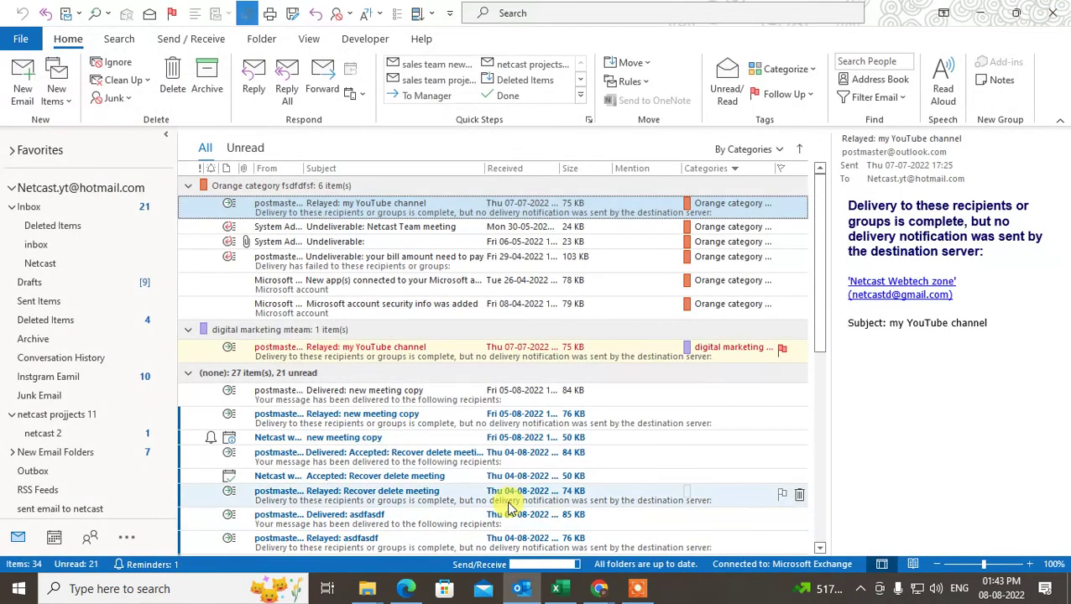